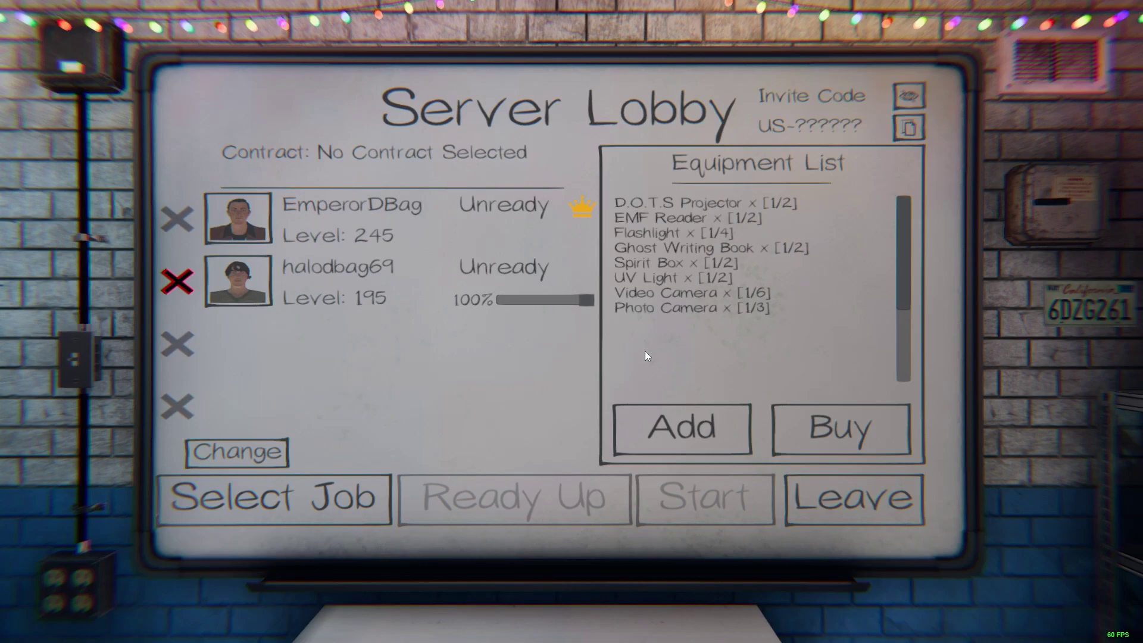
# - Add all available gear from the Player Inventory to the lobby equipment list
pyautogui.click(674, 421)
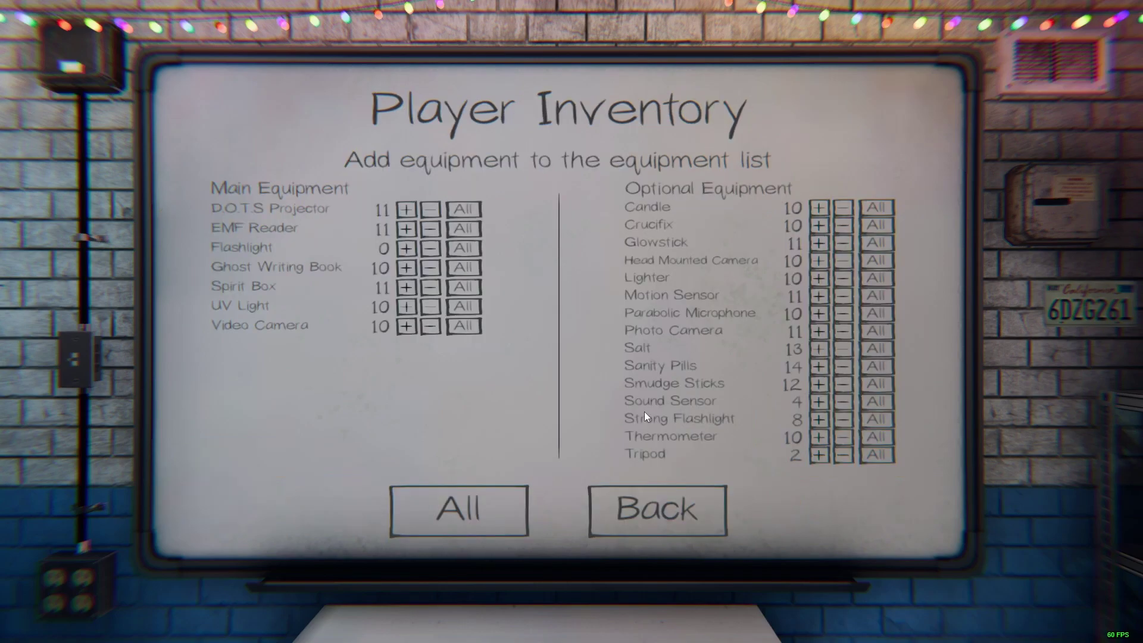
pyautogui.click(456, 505)
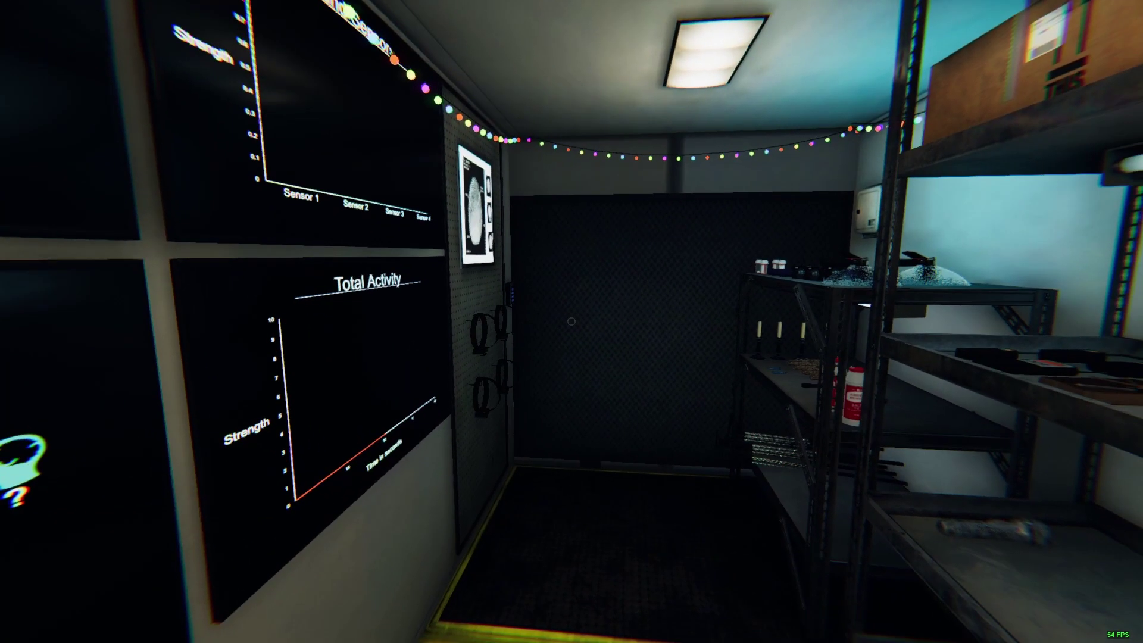
# - Pick up a flashlight from the van shelf, check the objectives board, and exit toward the house
pyautogui.moveTo(572, 322); pyautogui.dragTo(572, 322)
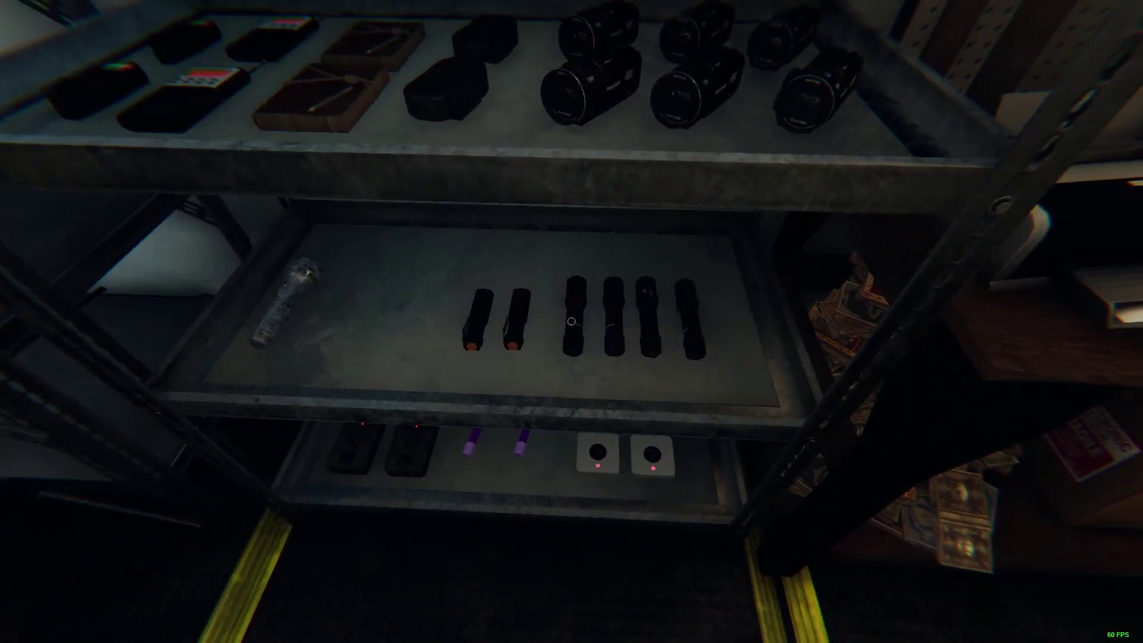
pyautogui.press('e')
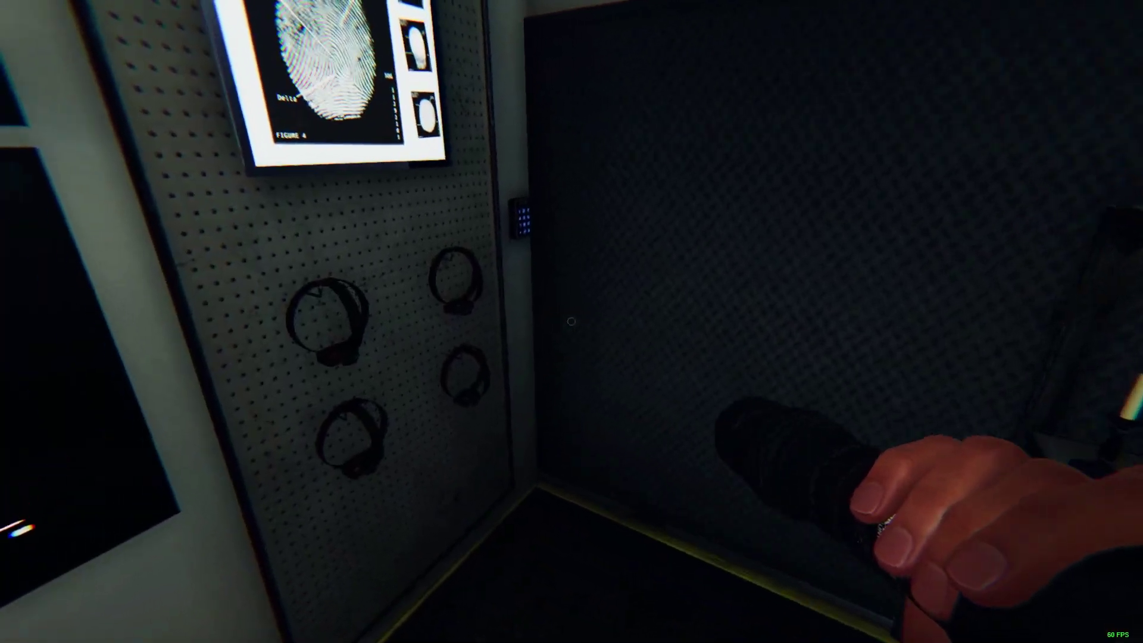
pyautogui.press('w')
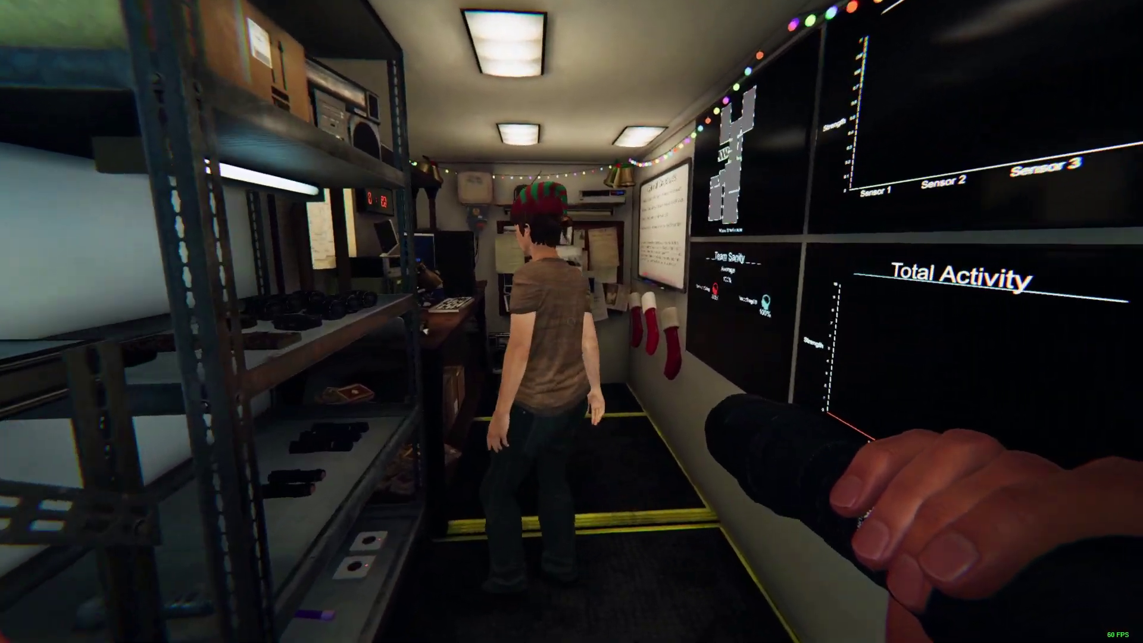
pyautogui.press('w')
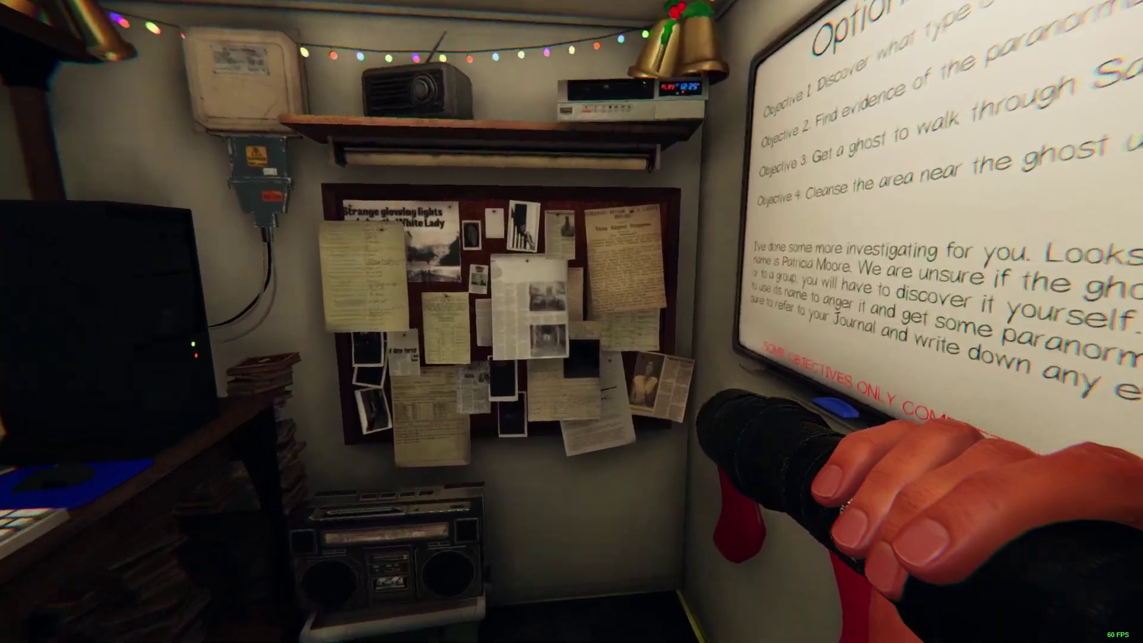
pyautogui.press('w')
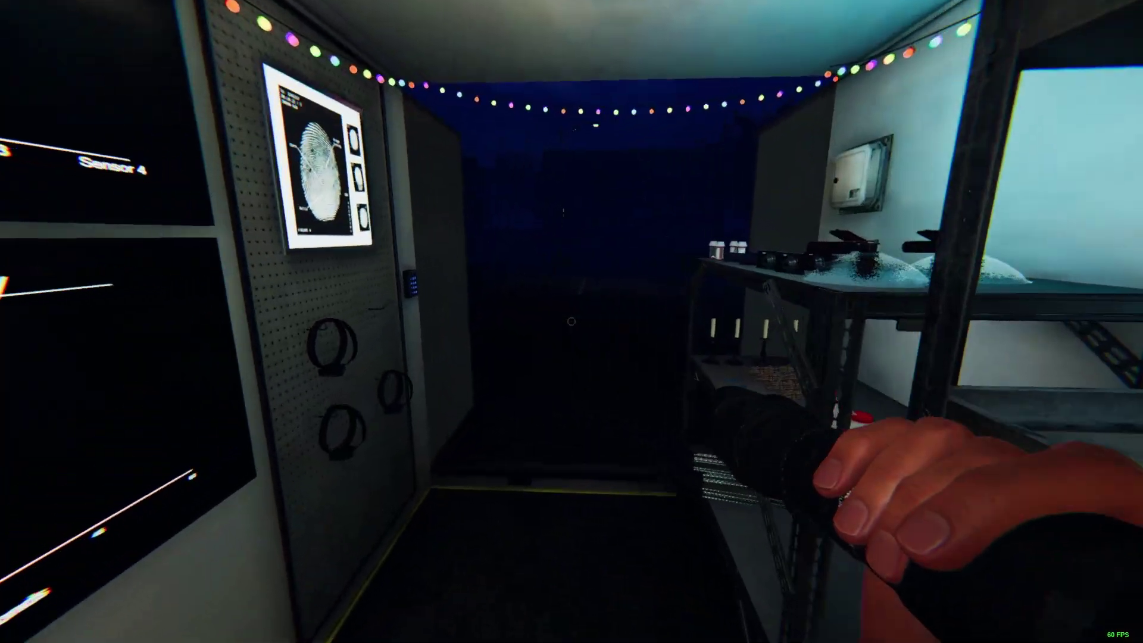
pyautogui.press('w')
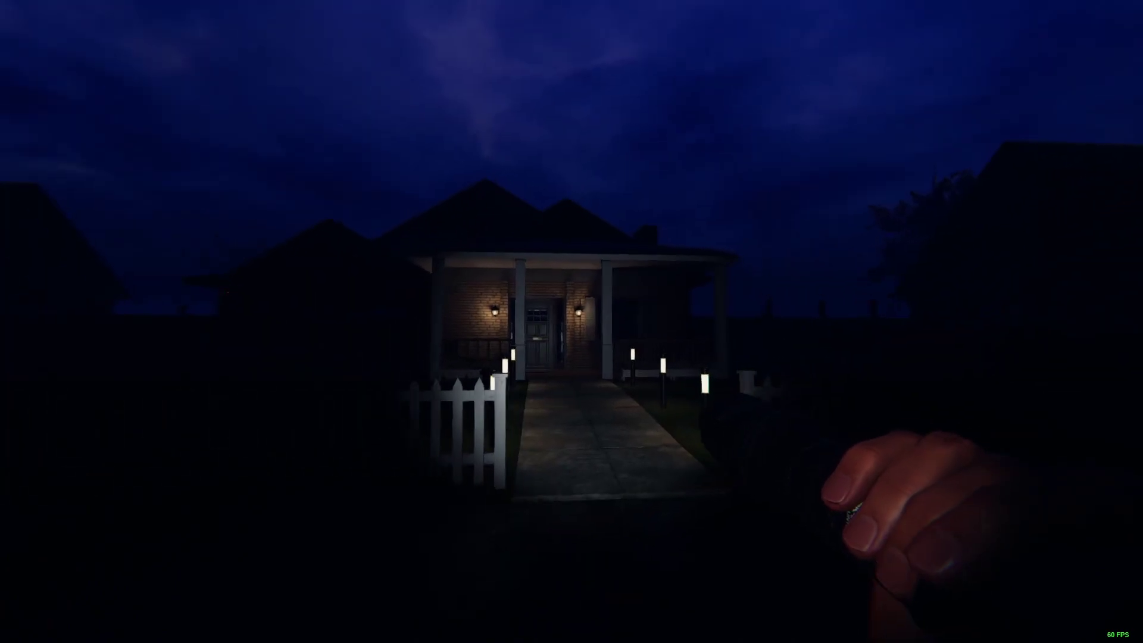
# - Walk along the path onto the porch up to the front door
pyautogui.press('w')
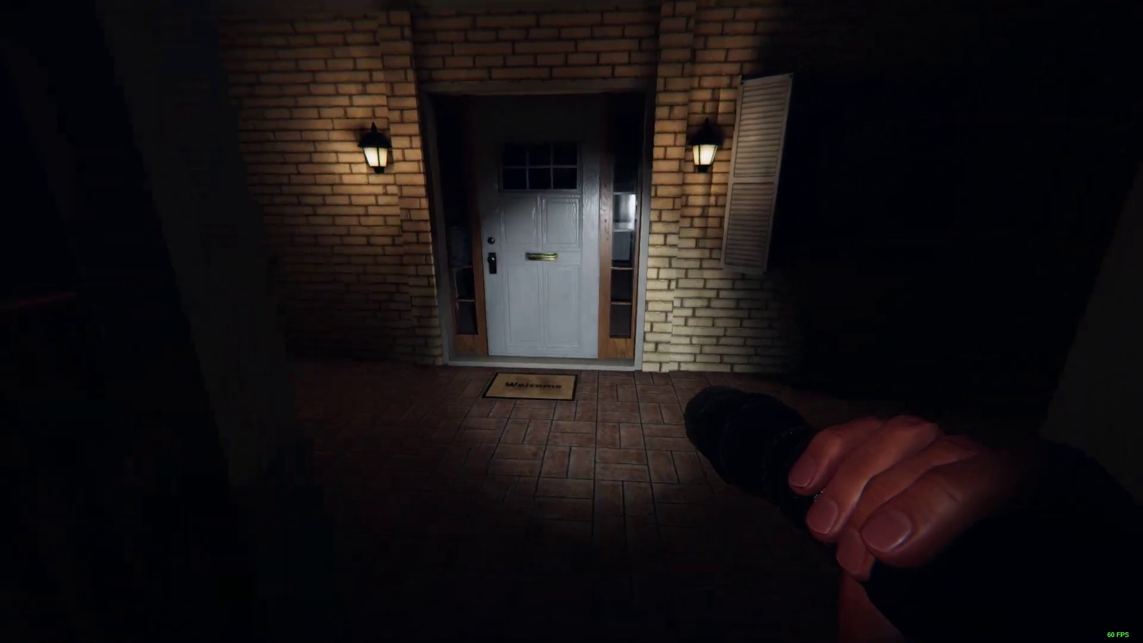
pyautogui.press('w')
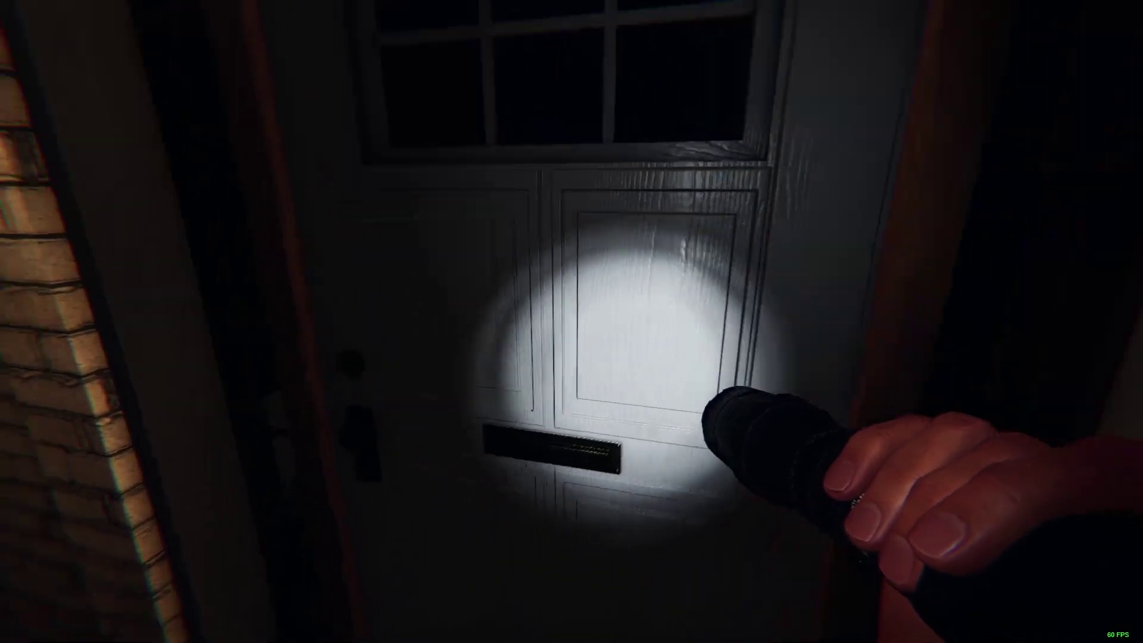
# - Cycle the held item to the EMF meter while walking into the living room
pyautogui.press('q')
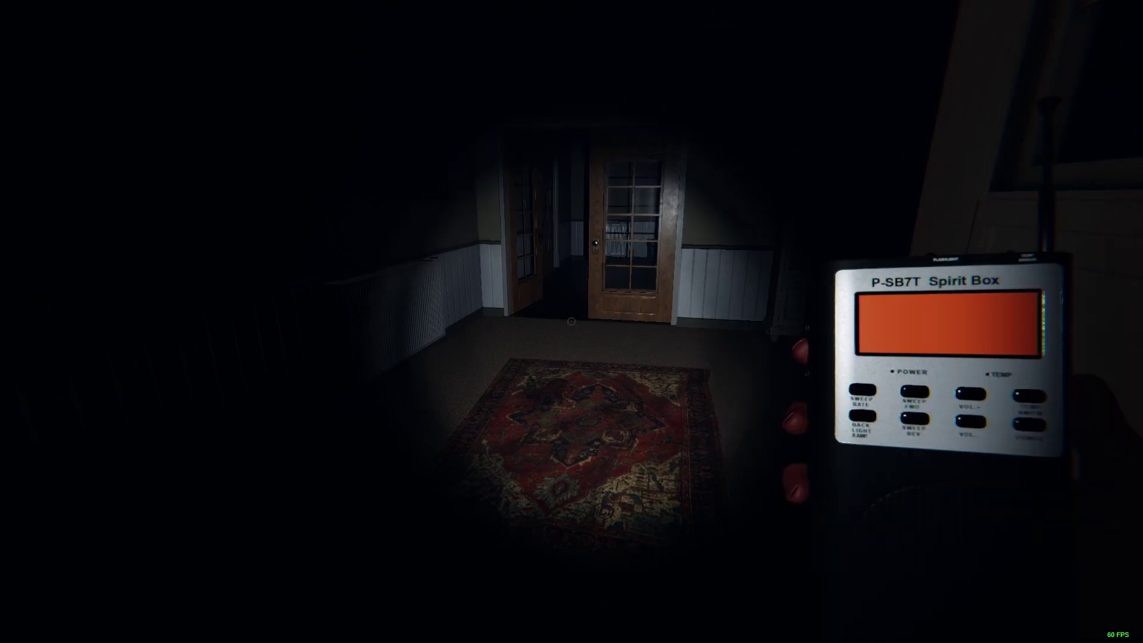
pyautogui.press('q')
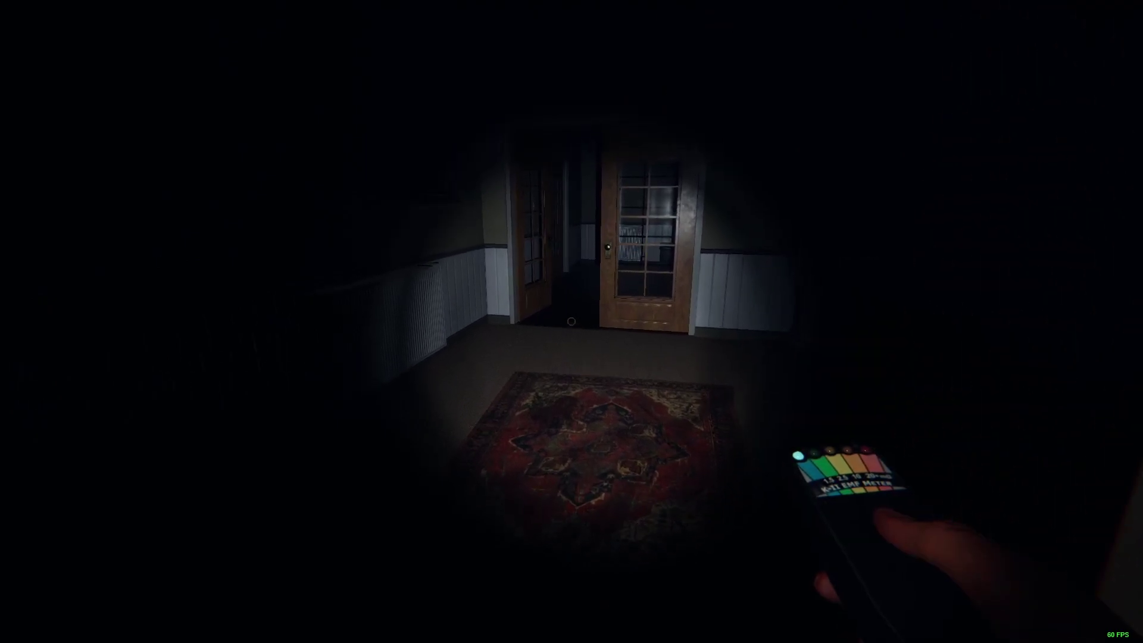
pyautogui.press('w')
pyautogui.press('w')
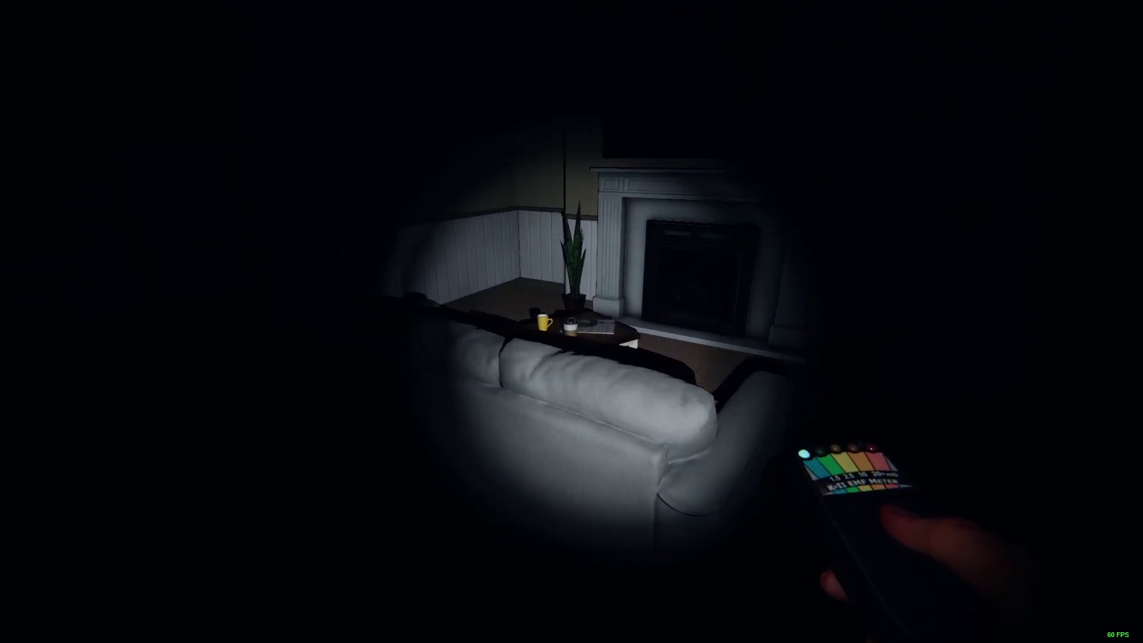
pyautogui.press('q')
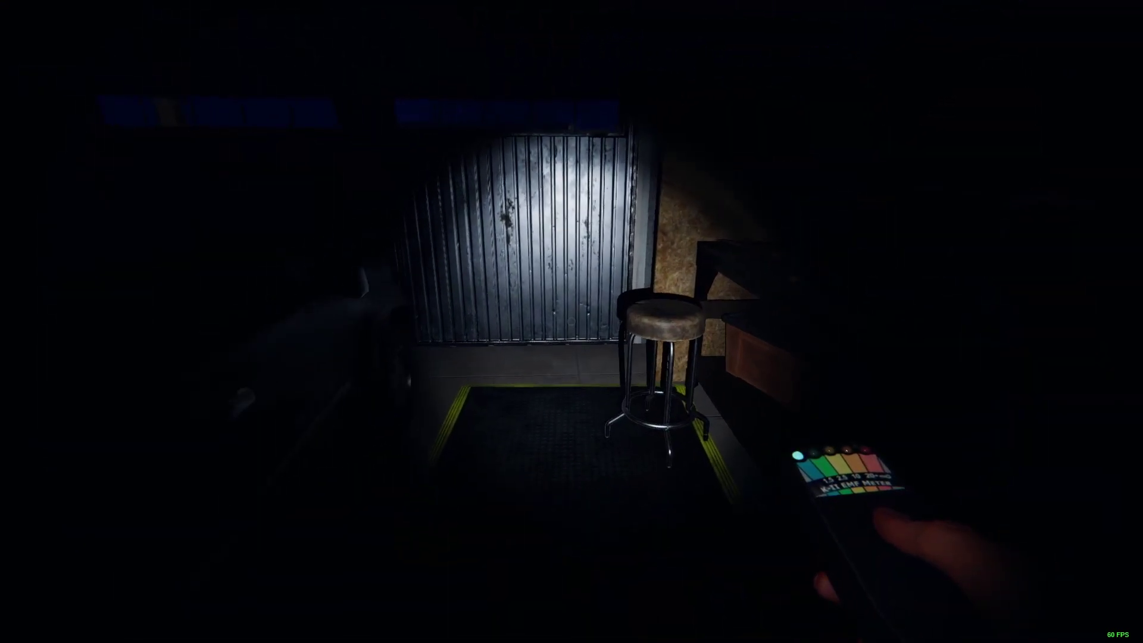
# - Sweep the garage and the living room's sofa, fireplace, window and chair, then enter the kitchen
pyautogui.press('w')
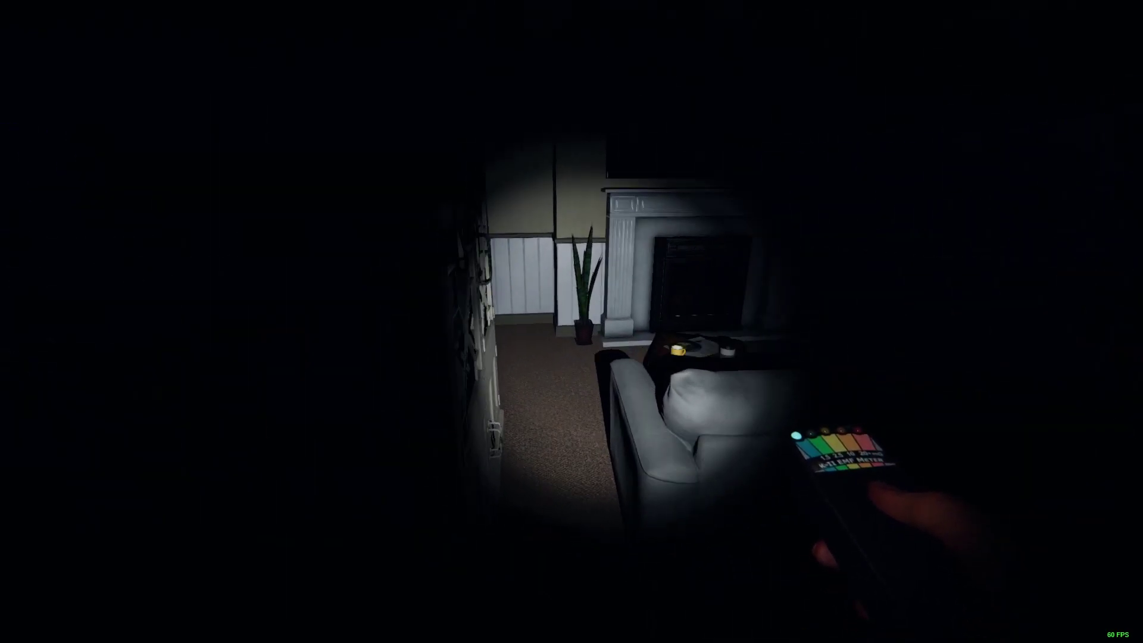
pyautogui.press('w')
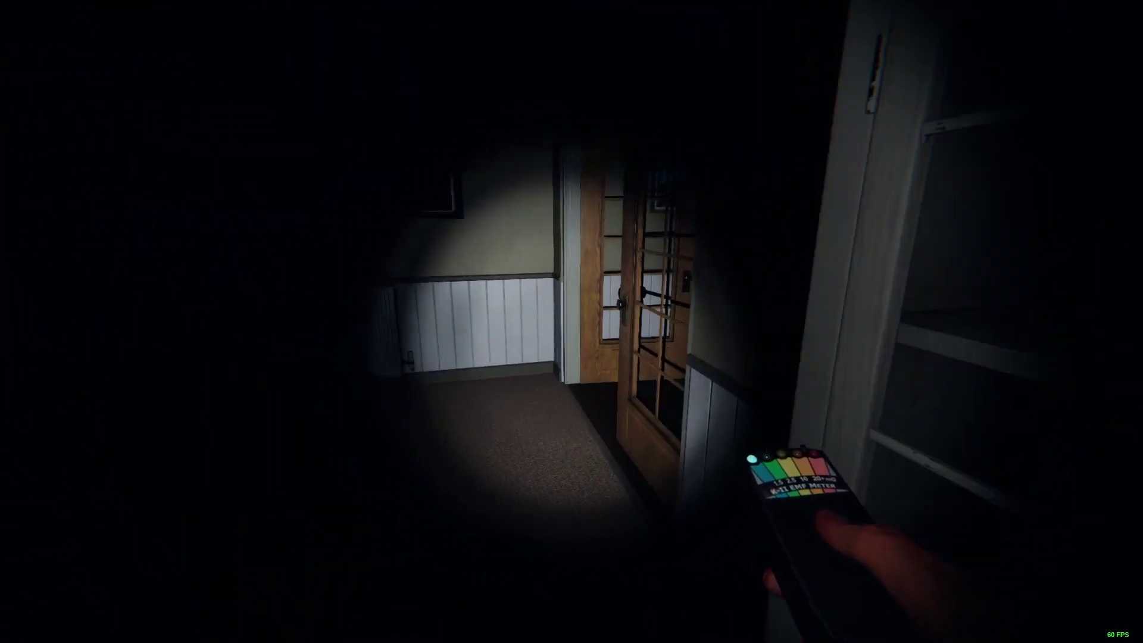
pyautogui.press('w')
pyautogui.press('w')
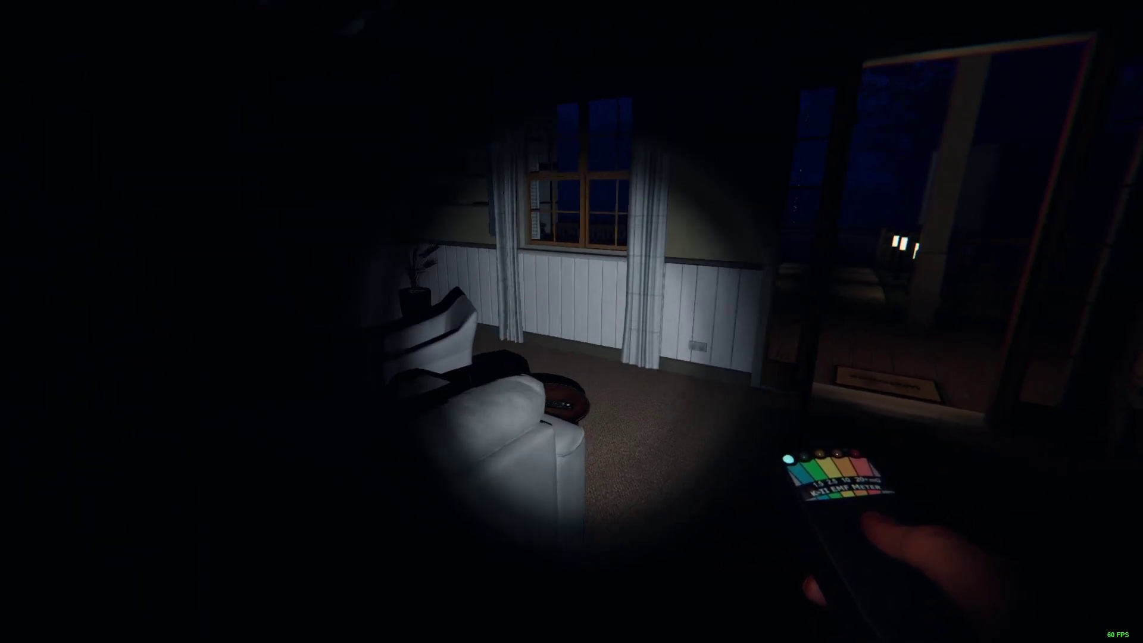
pyautogui.press('w')
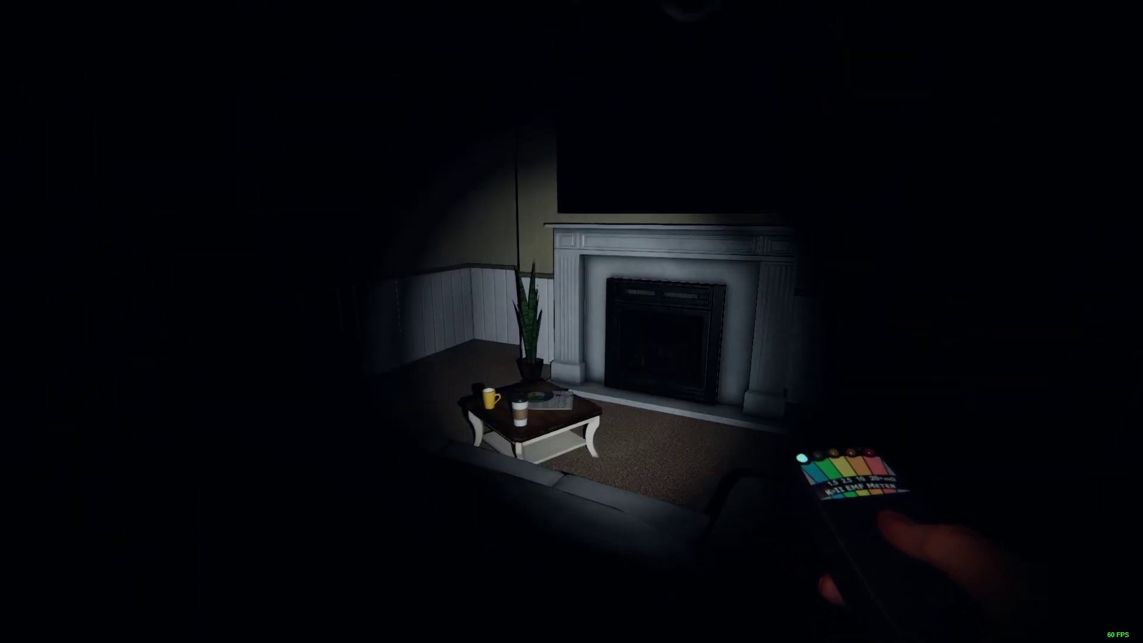
pyautogui.press('w')
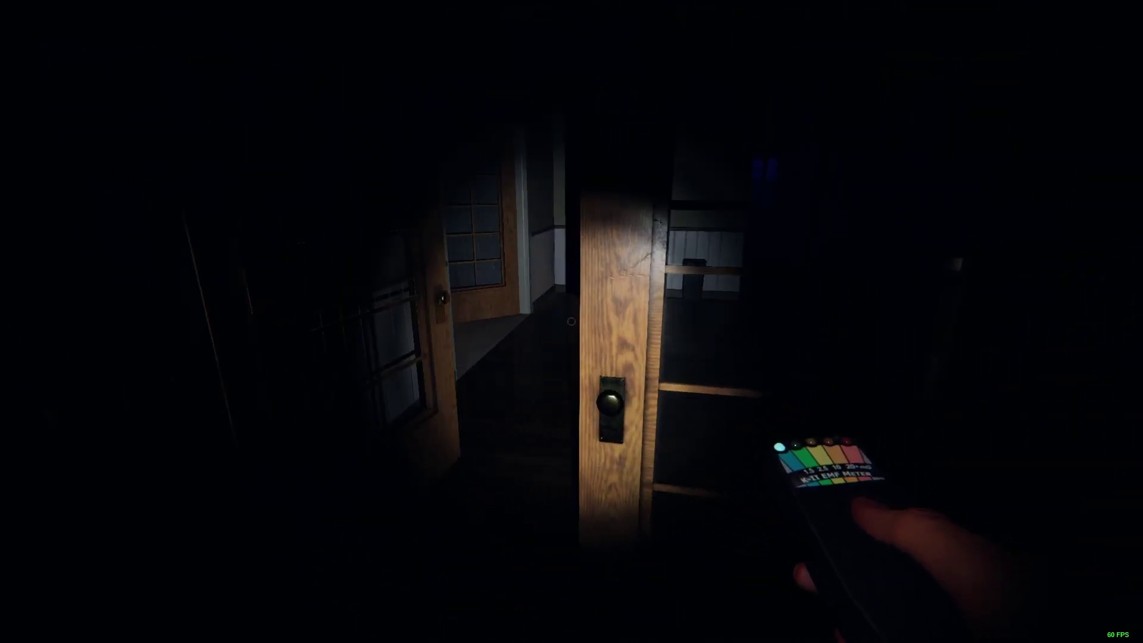
pyautogui.press('w')
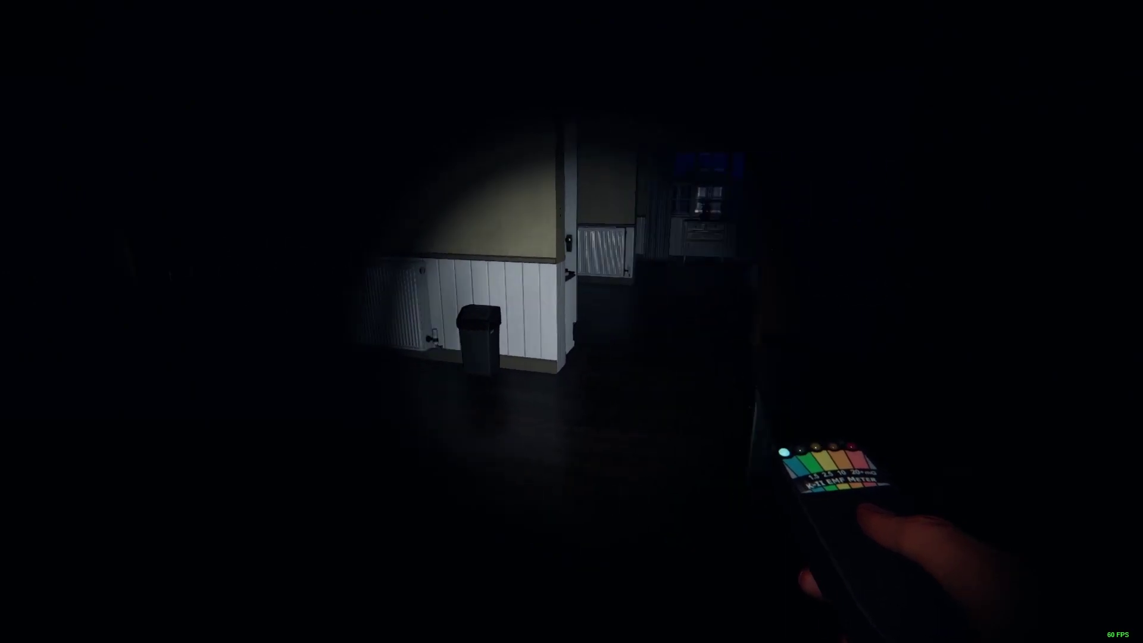
# - Sweep the bathroom and bedroom with the flashlight on, return through the living room, and open the journal
pyautogui.press('w')
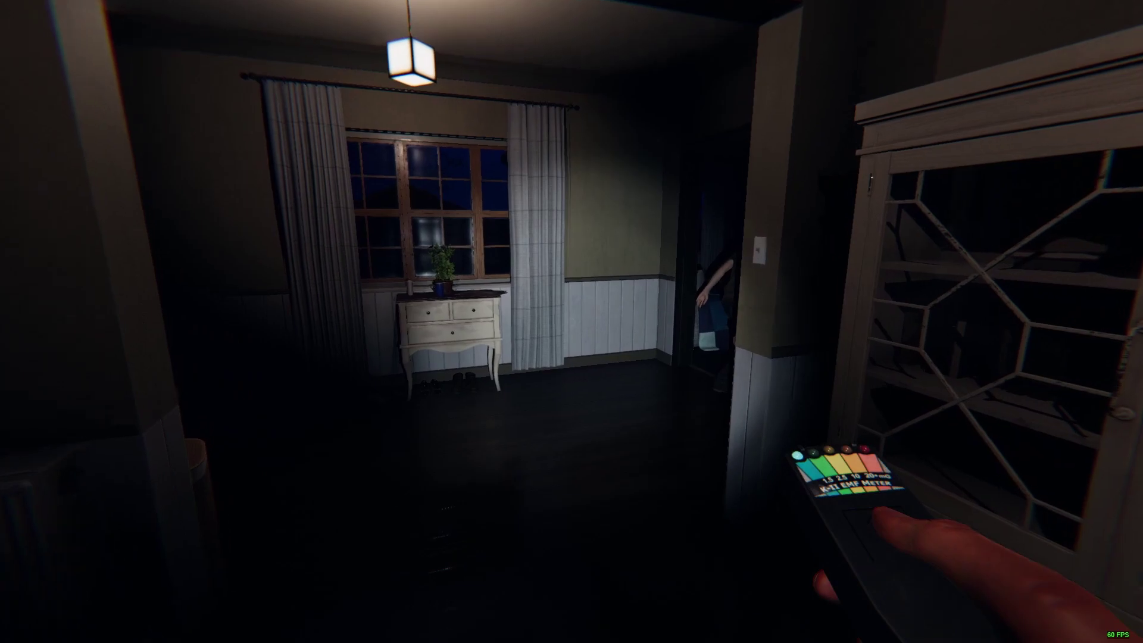
pyautogui.press('w')
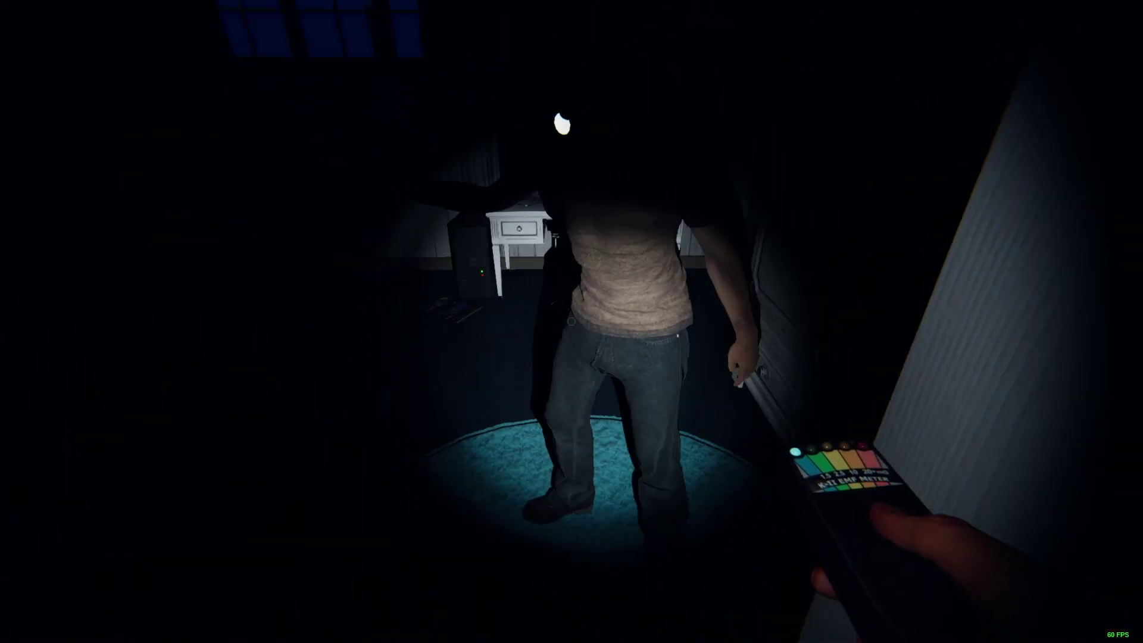
pyautogui.press('w')
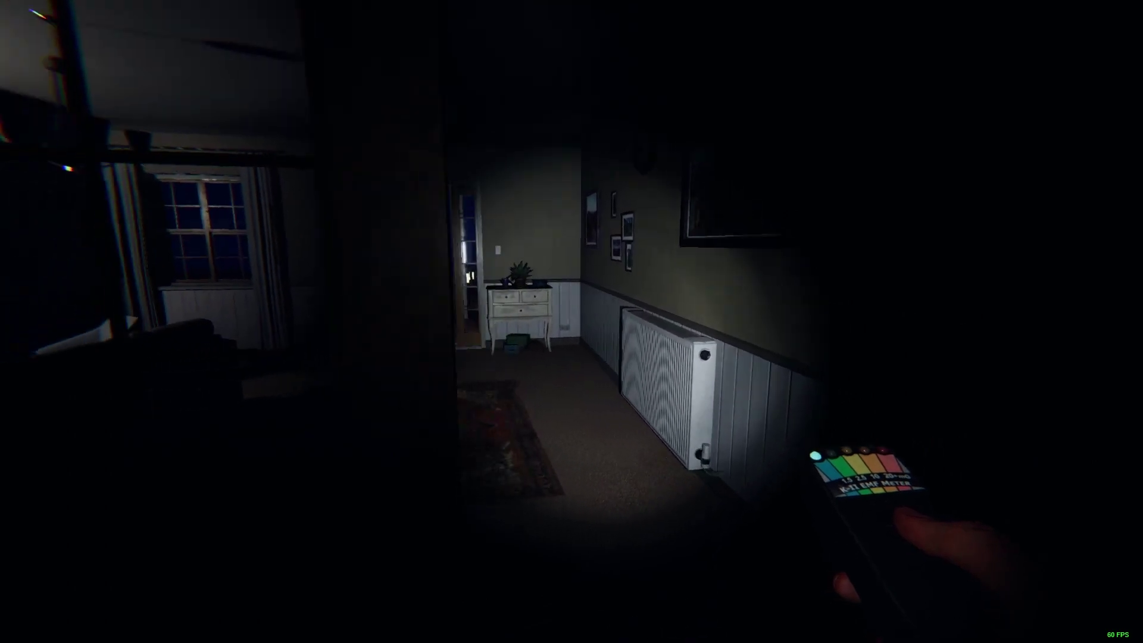
pyautogui.press('w')
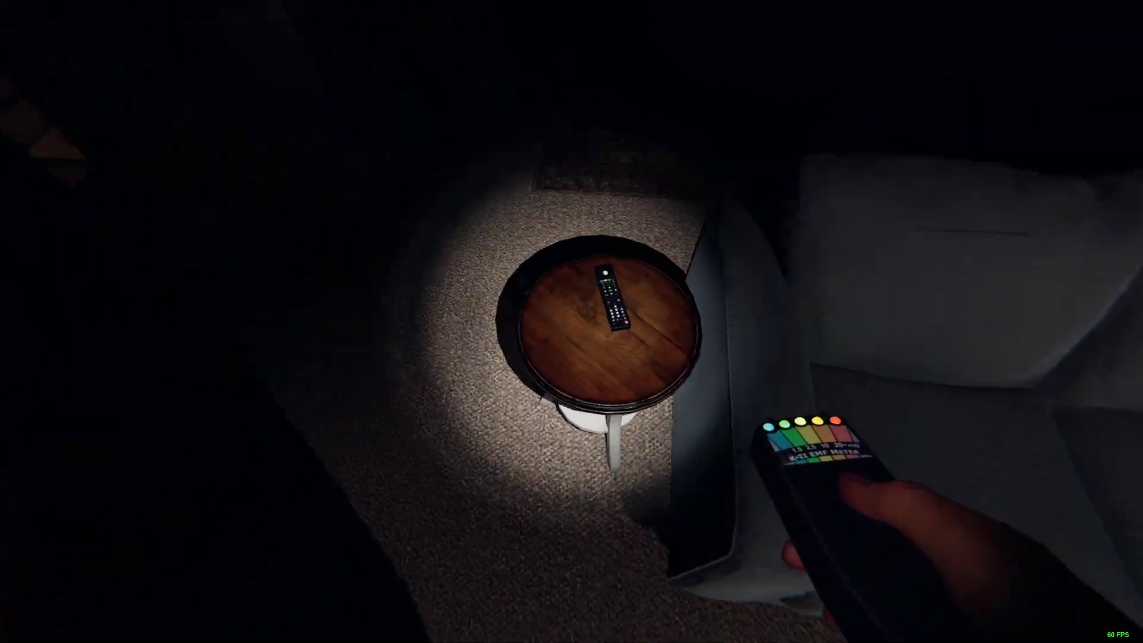
pyautogui.press('w')
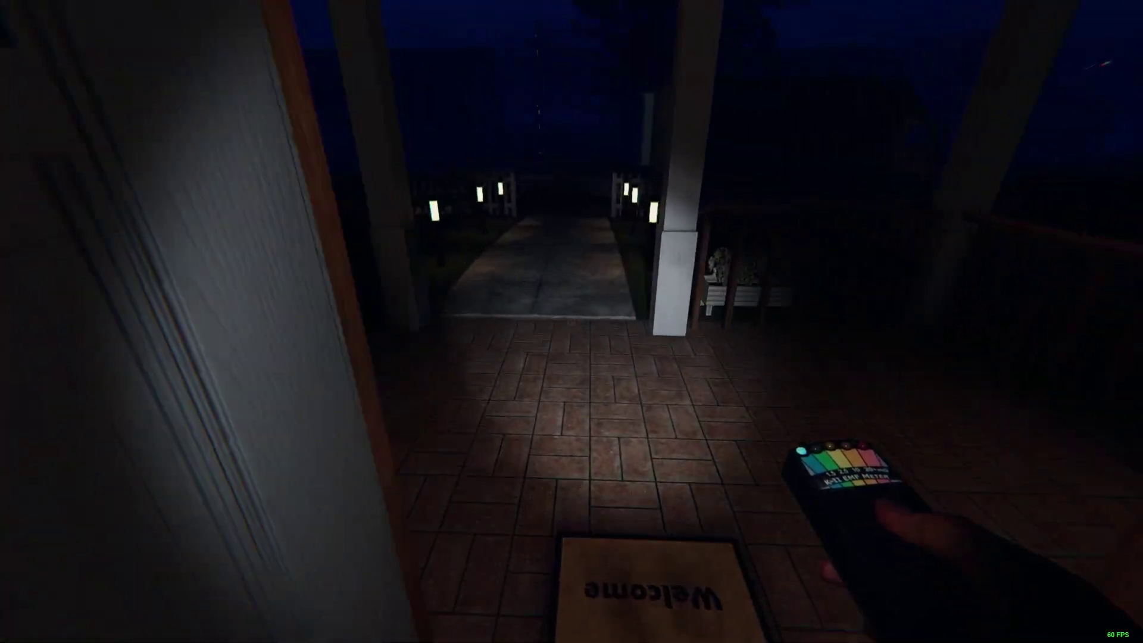
pyautogui.press('j')
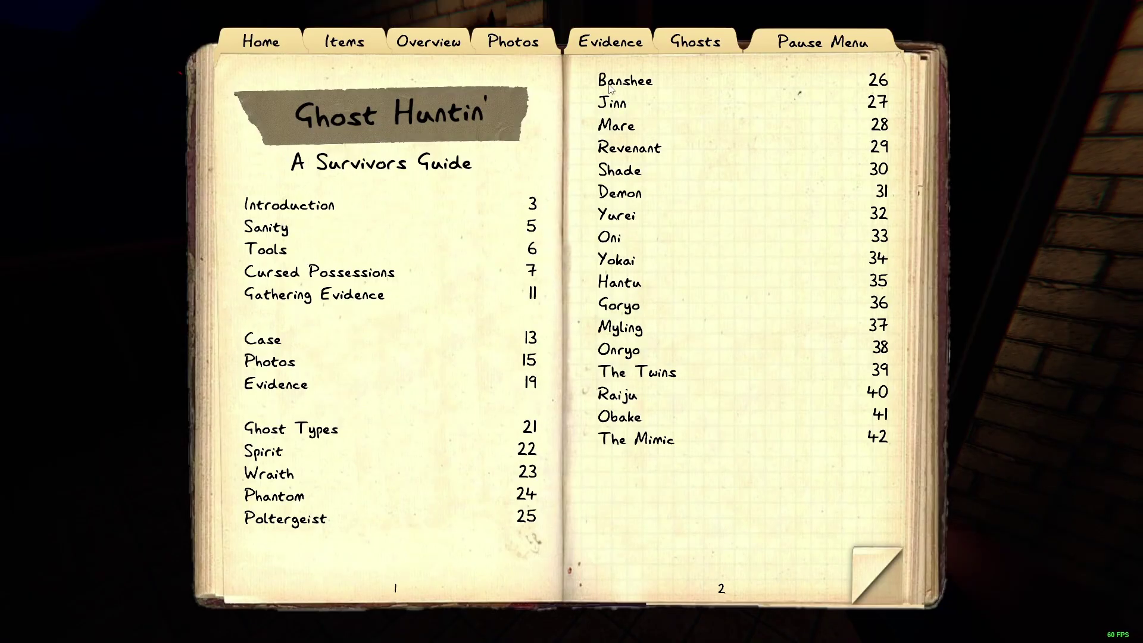
# - Switch the journal to its Evidence checklist, which shows EMF Level 5 marked
pyautogui.click(610, 42)
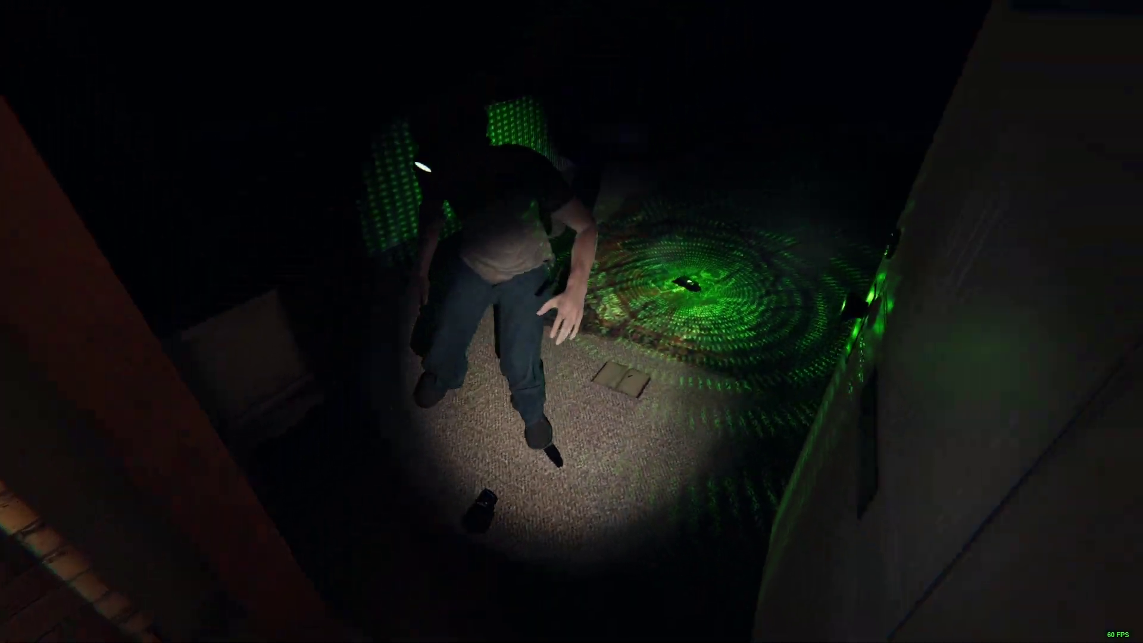
pyautogui.press('s')
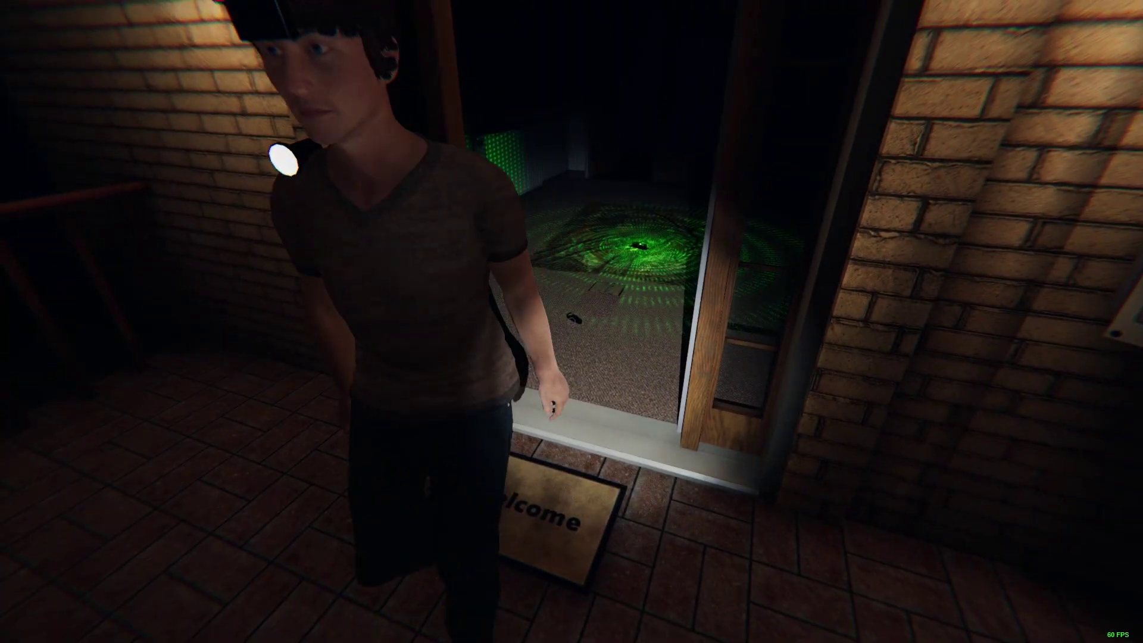
# - Recheck the journal's evidence checklist, then close it and walk into the living room
pyautogui.press('j')
pyautogui.press('j')
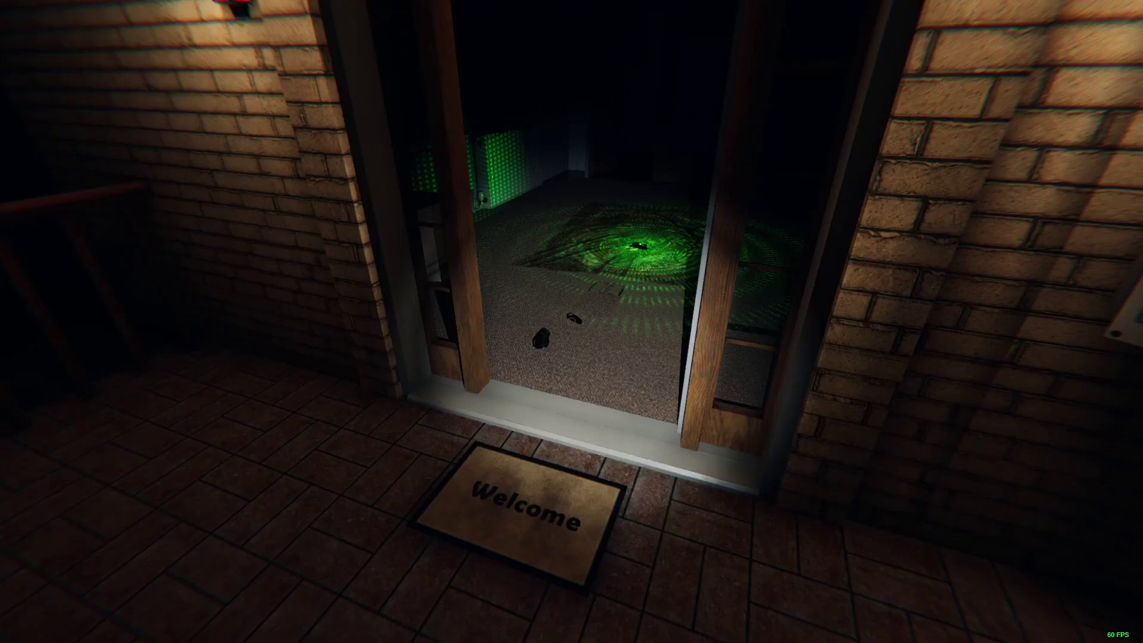
pyautogui.press('w')
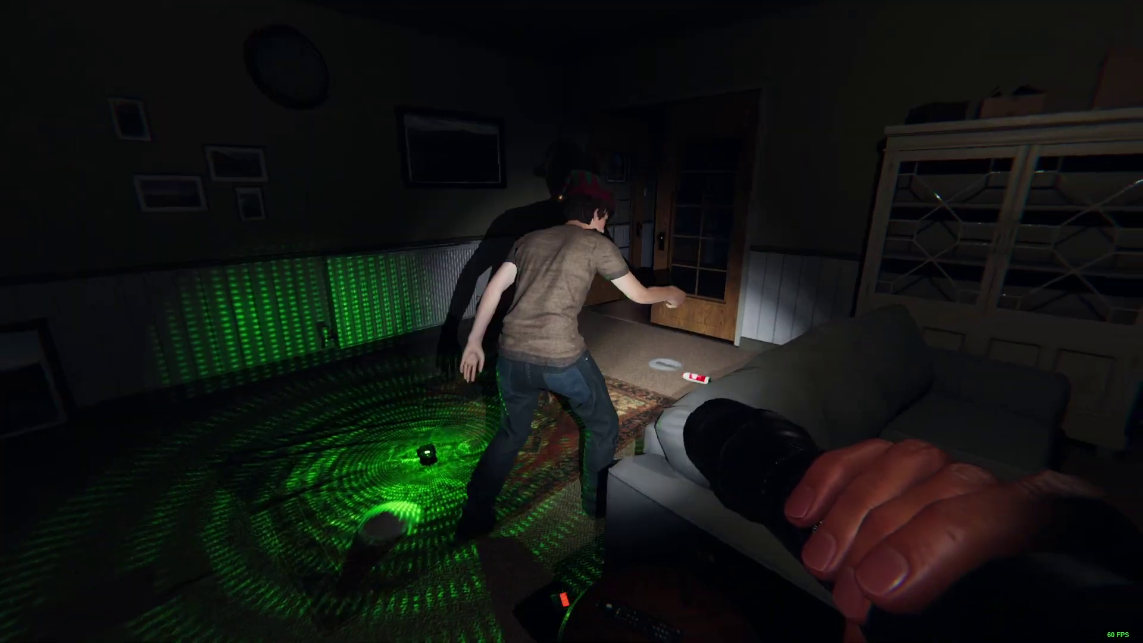
# - Raise and aim the photo camera to take a picture
pyautogui.rightClick(572, 322)
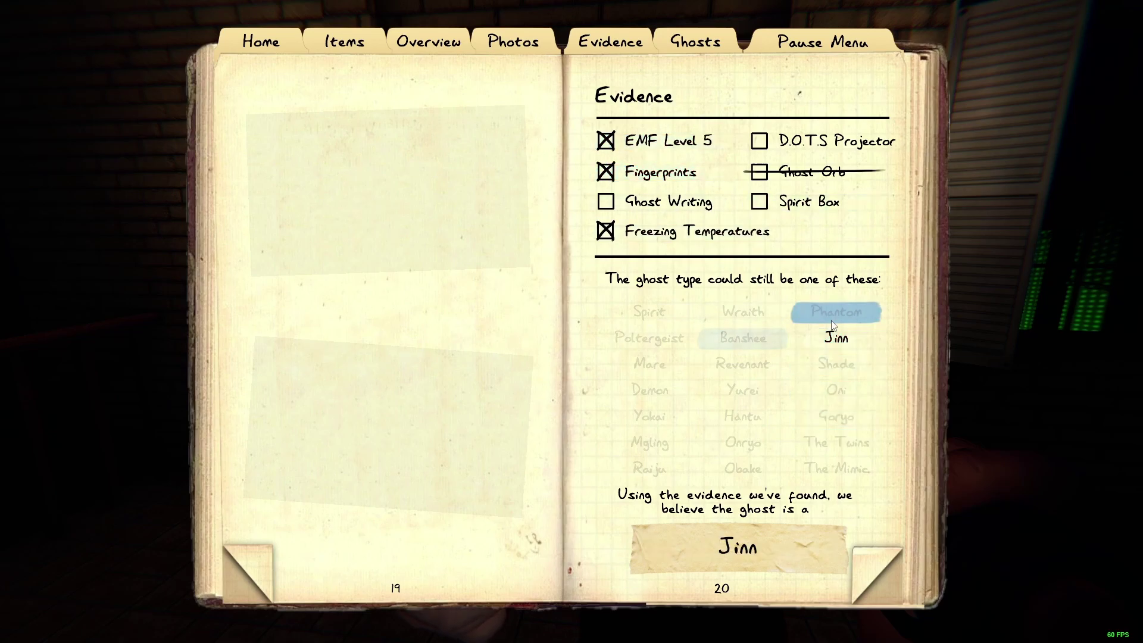
# - Page through the journal's photos of footsteps, an Ouija board and an interaction
pyautogui.press('j')
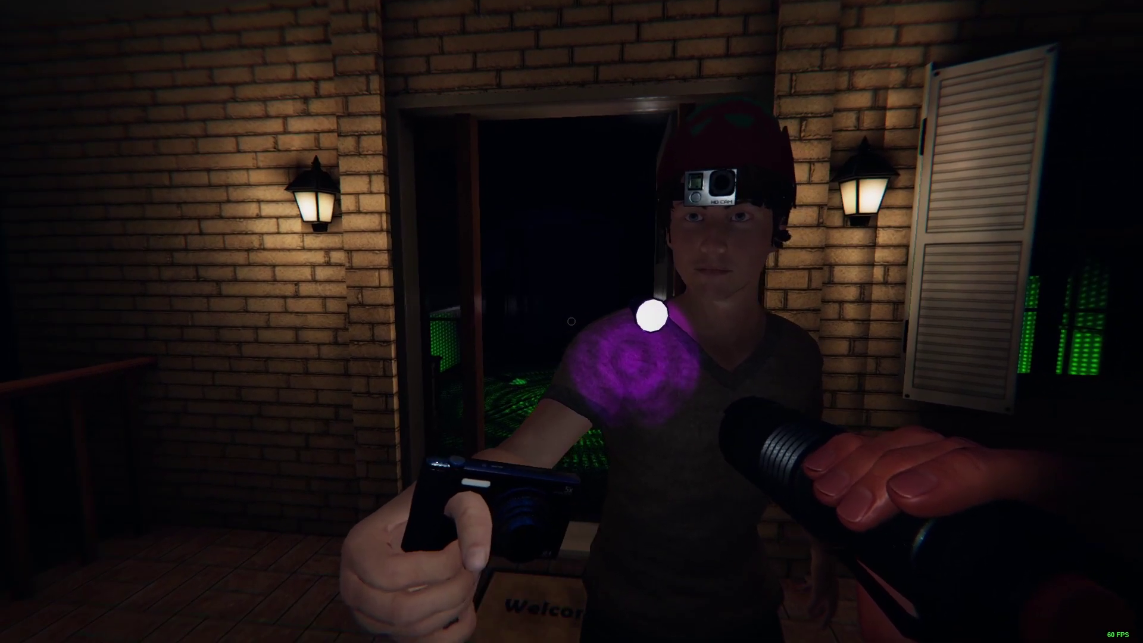
pyautogui.press('j')
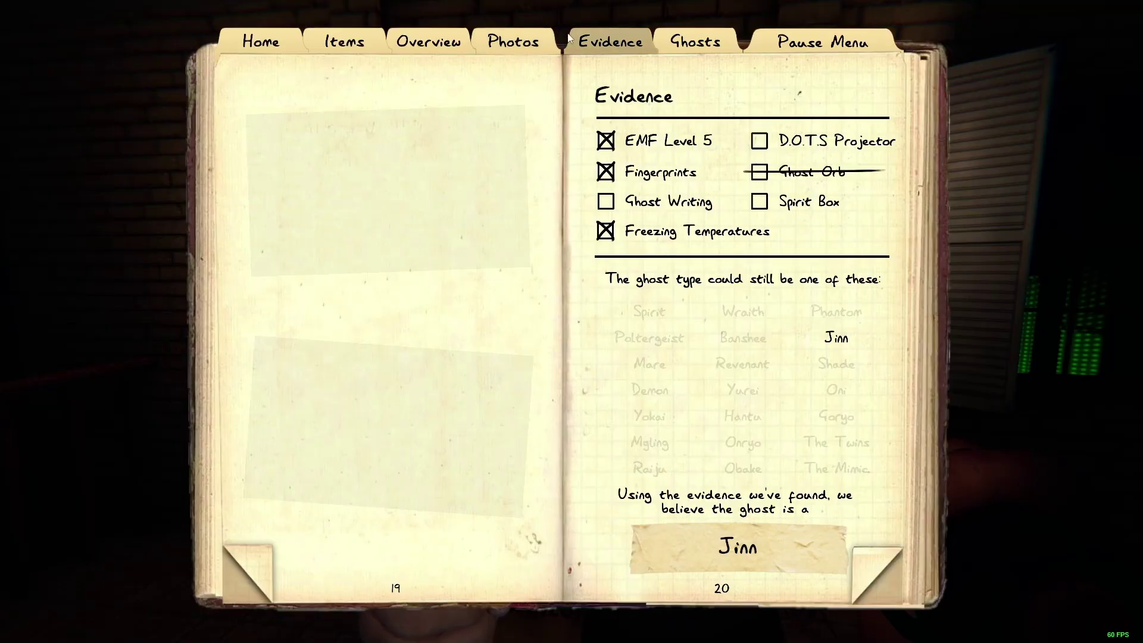
pyautogui.click(514, 41)
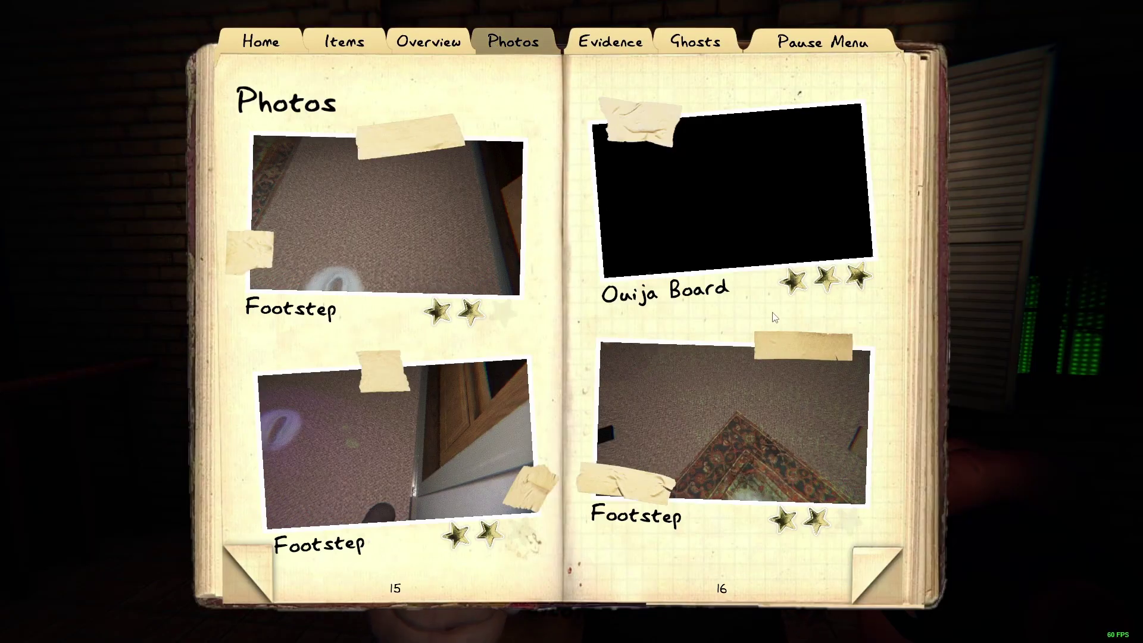
pyautogui.click(876, 573)
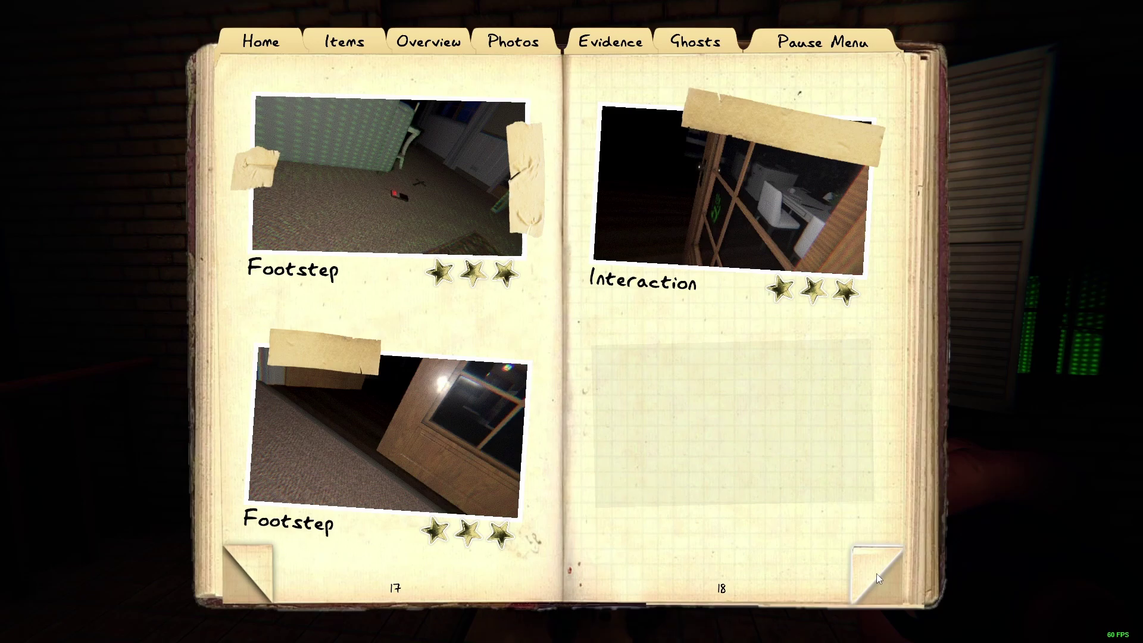
pyautogui.click(876, 574)
# - Close the journal, walk from the porch down the path to the van, and switch off the flashlight
pyautogui.press('j')
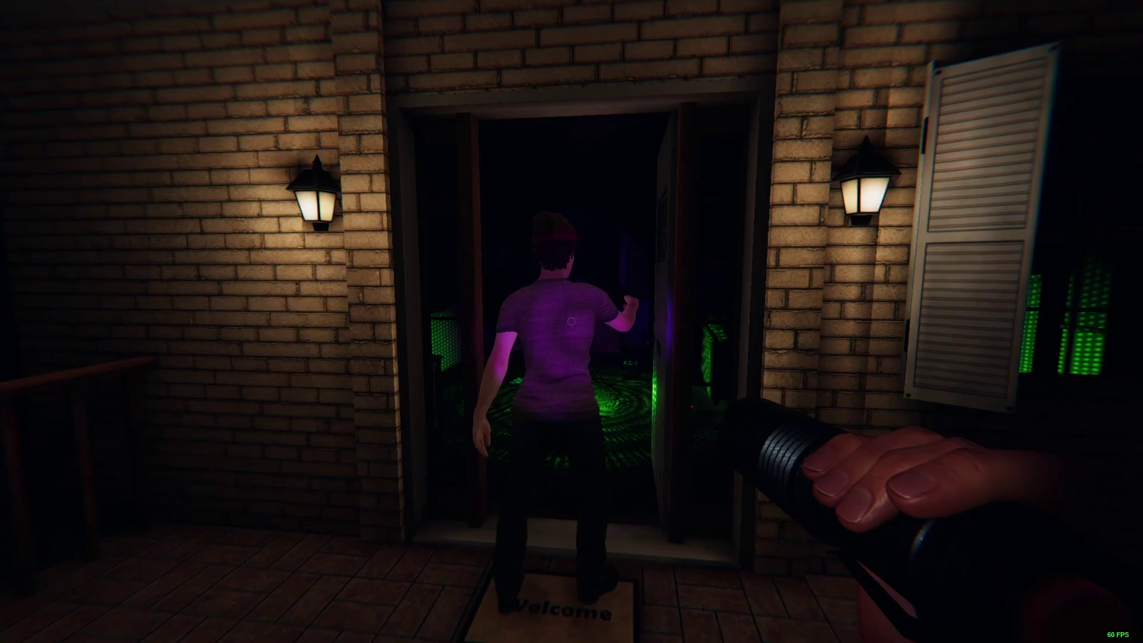
pyautogui.press('w')
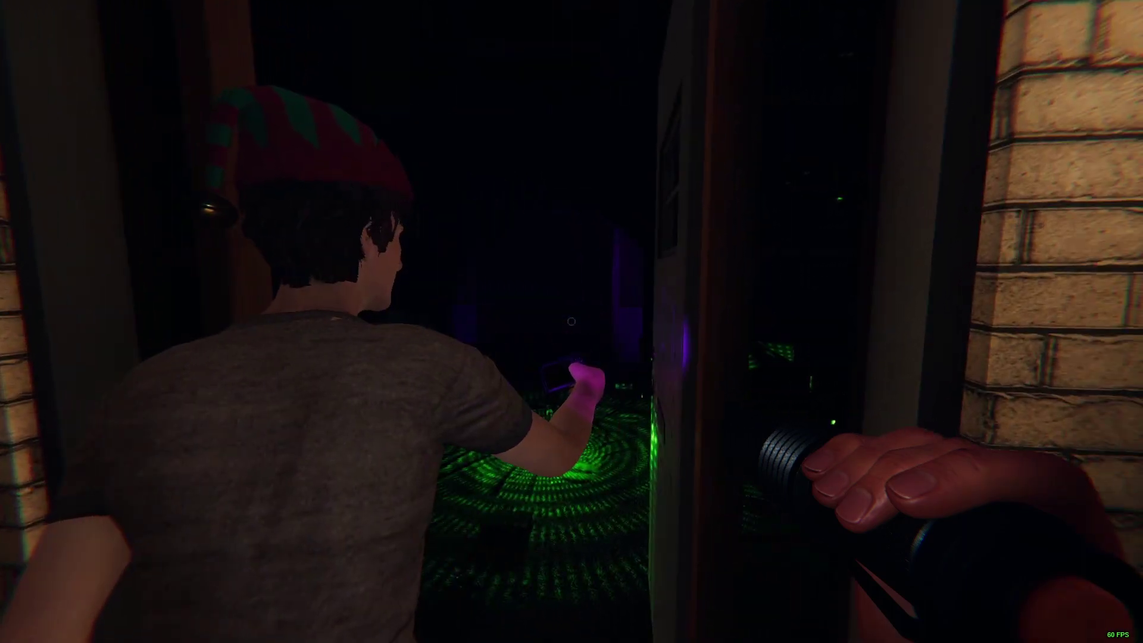
pyautogui.press('w')
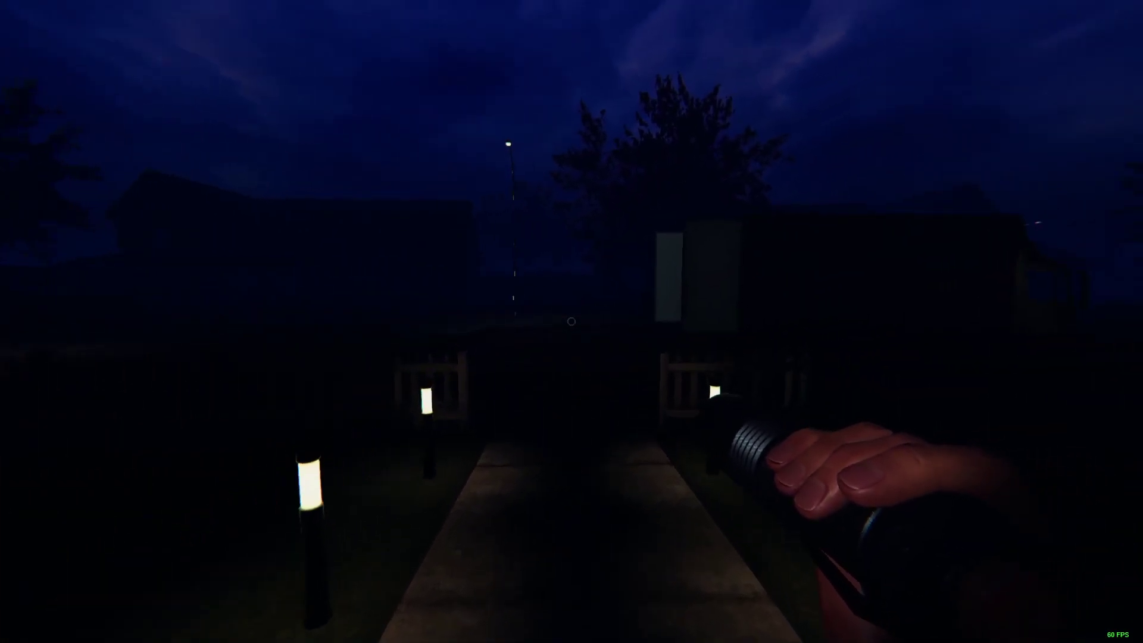
pyautogui.press('w')
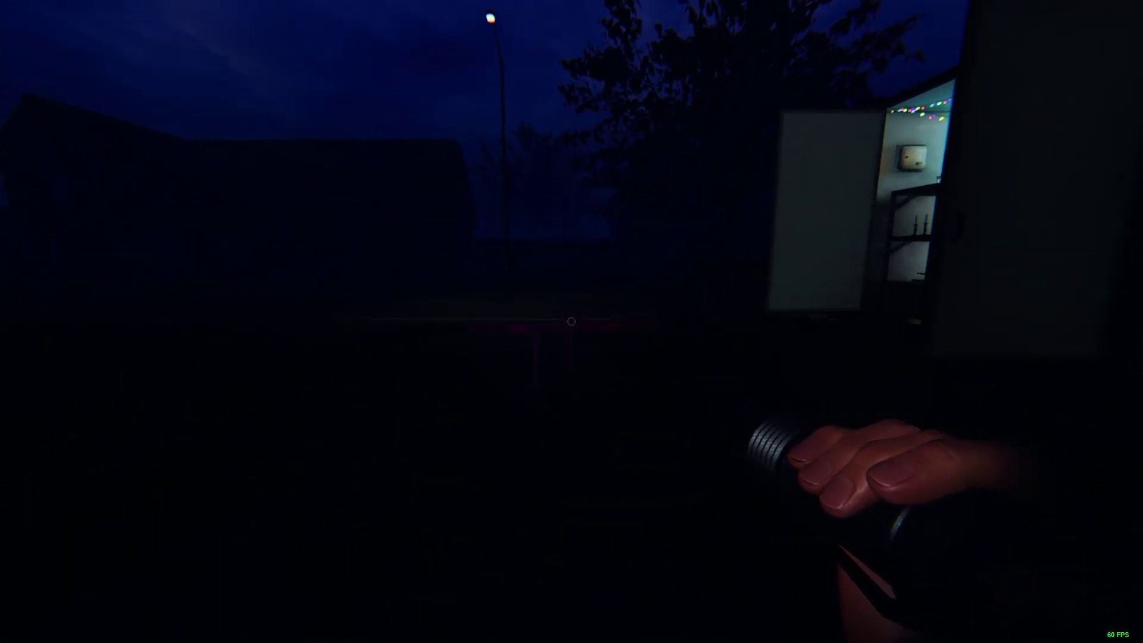
pyautogui.press('w')
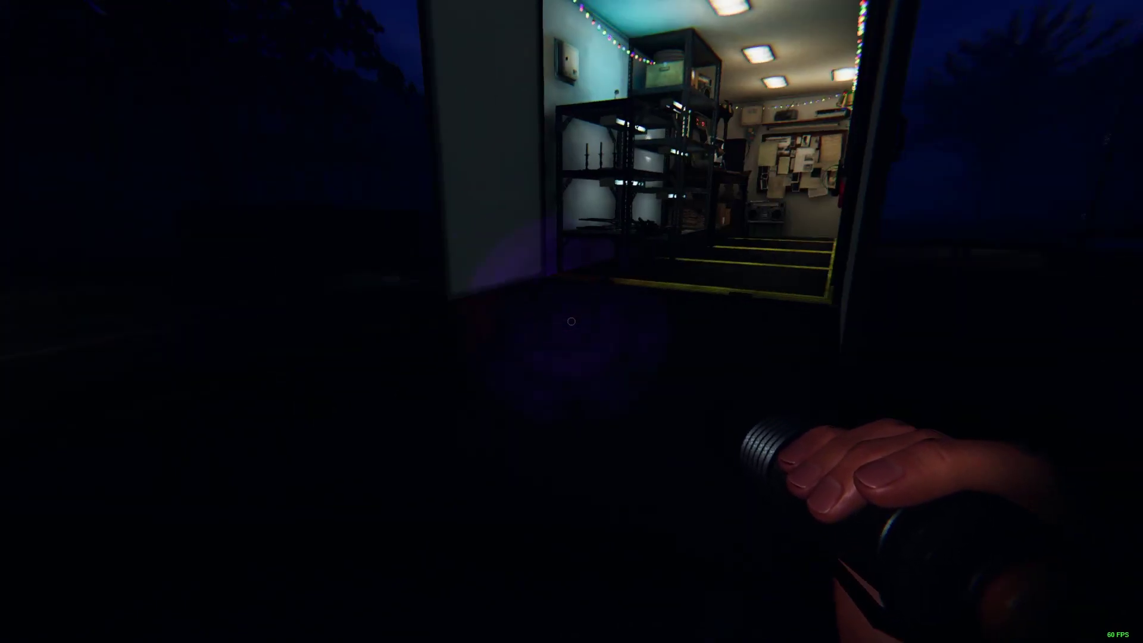
pyautogui.press('w')
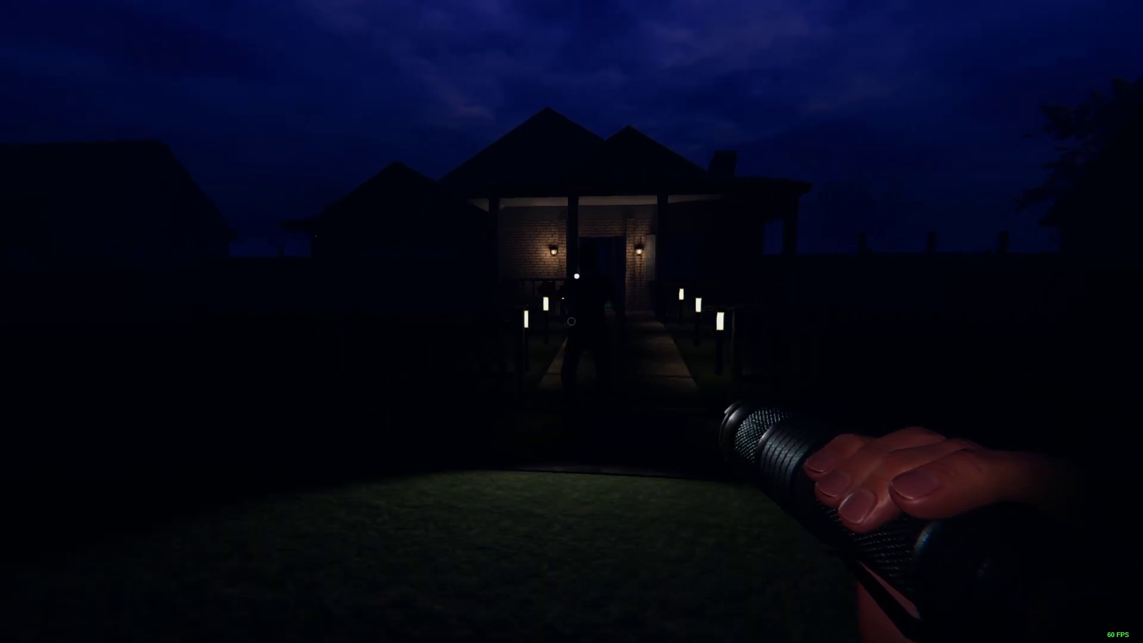
pyautogui.press('t')
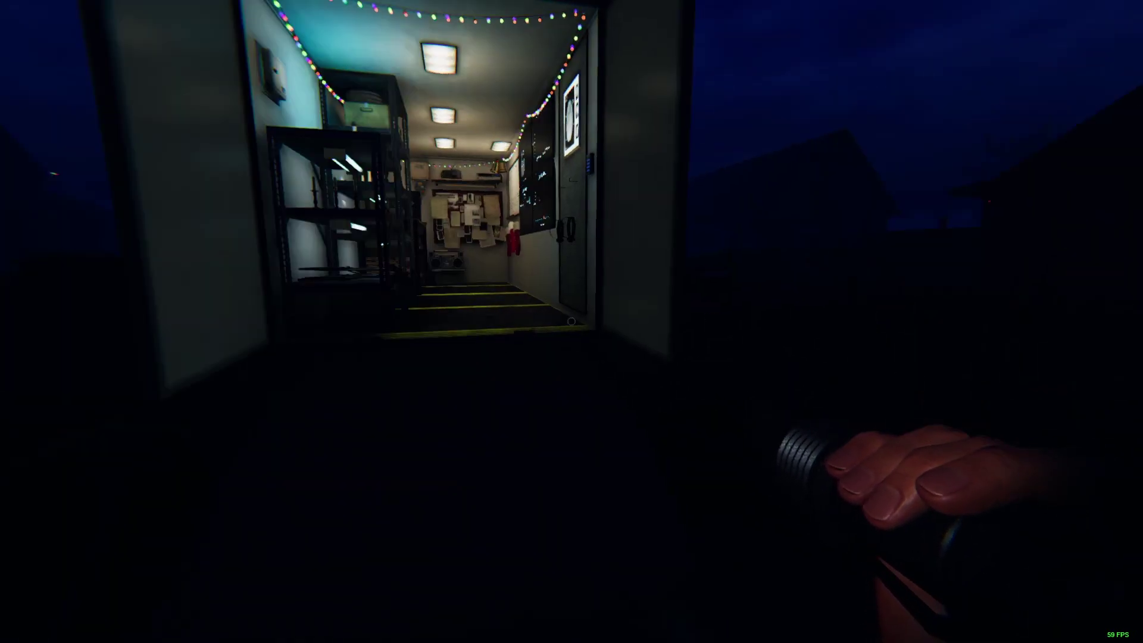
pyautogui.press('w')
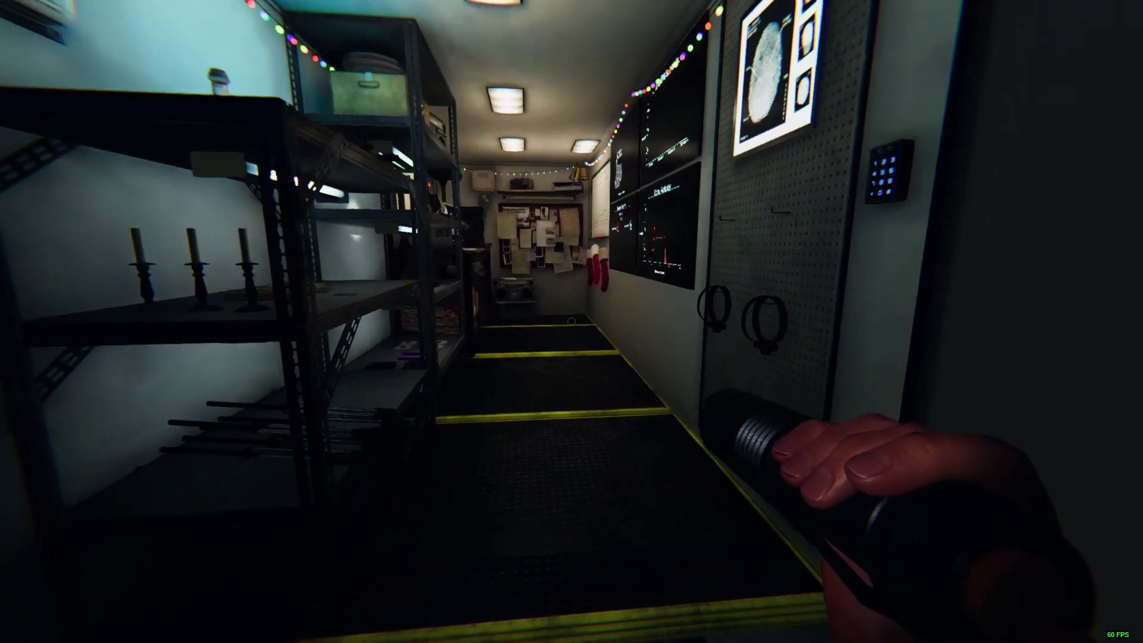
pyautogui.press('w')
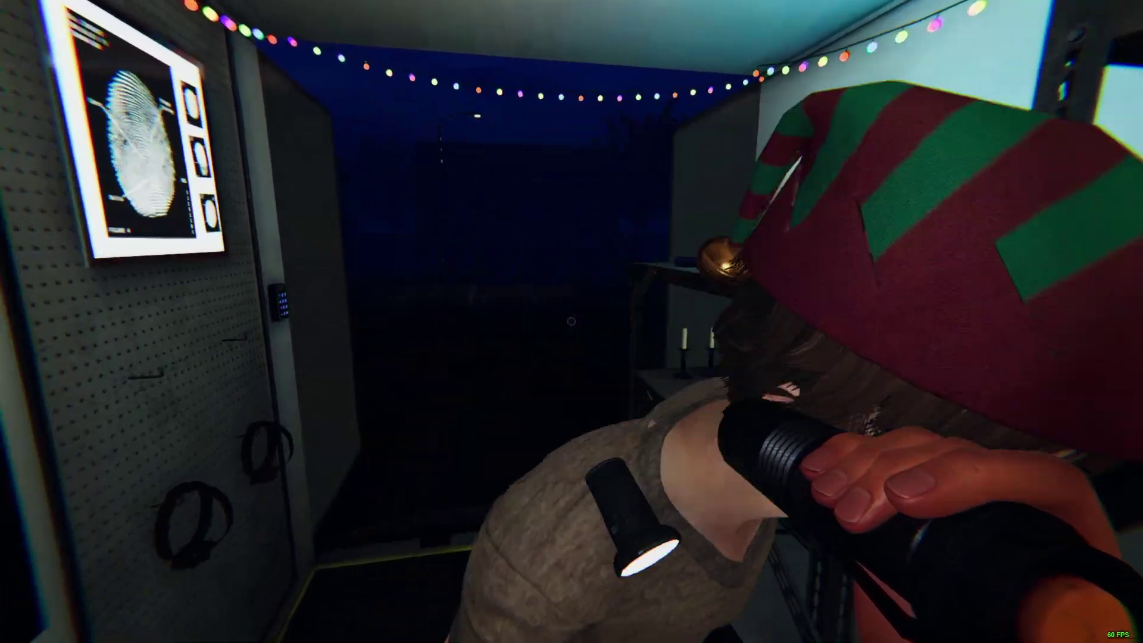
pyautogui.press('w')
pyautogui.press('w')
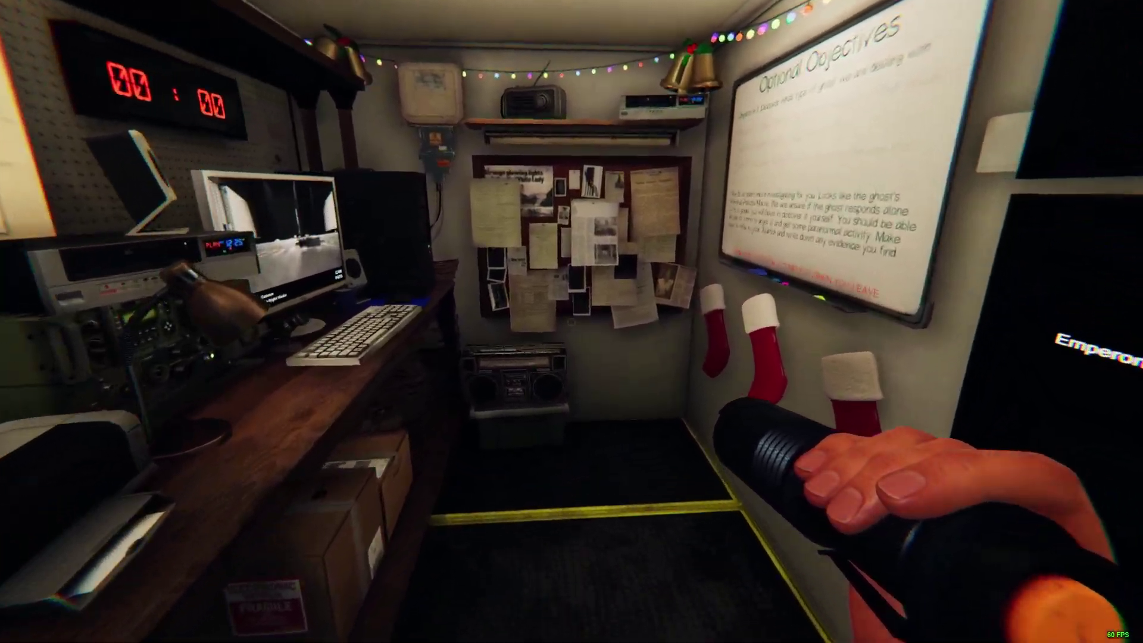
pyautogui.press('w')
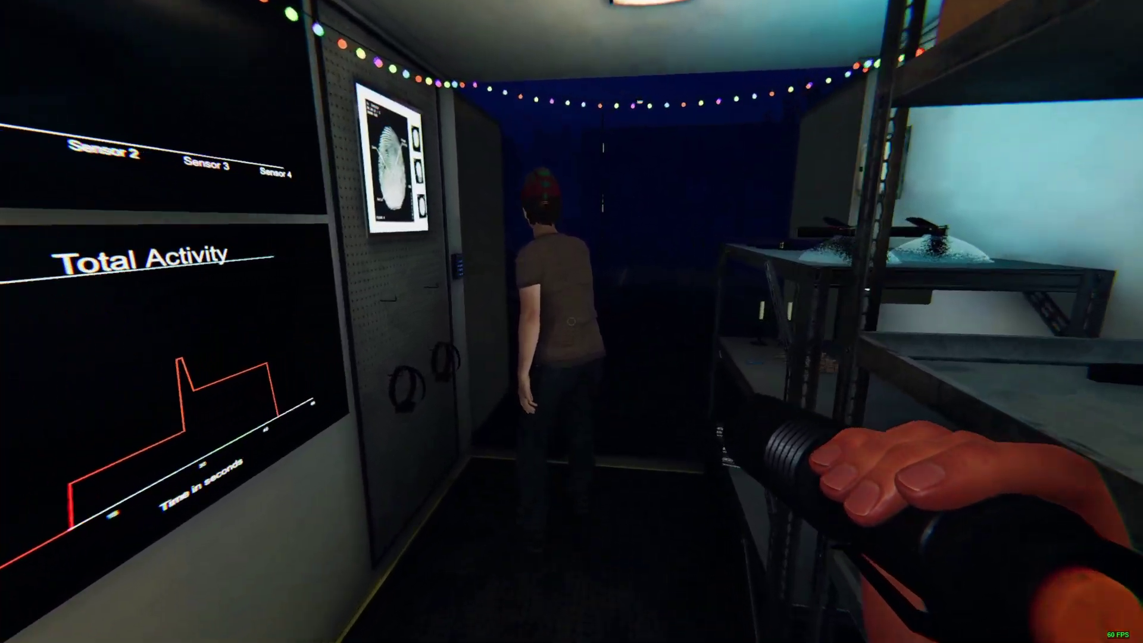
pyautogui.press('j')
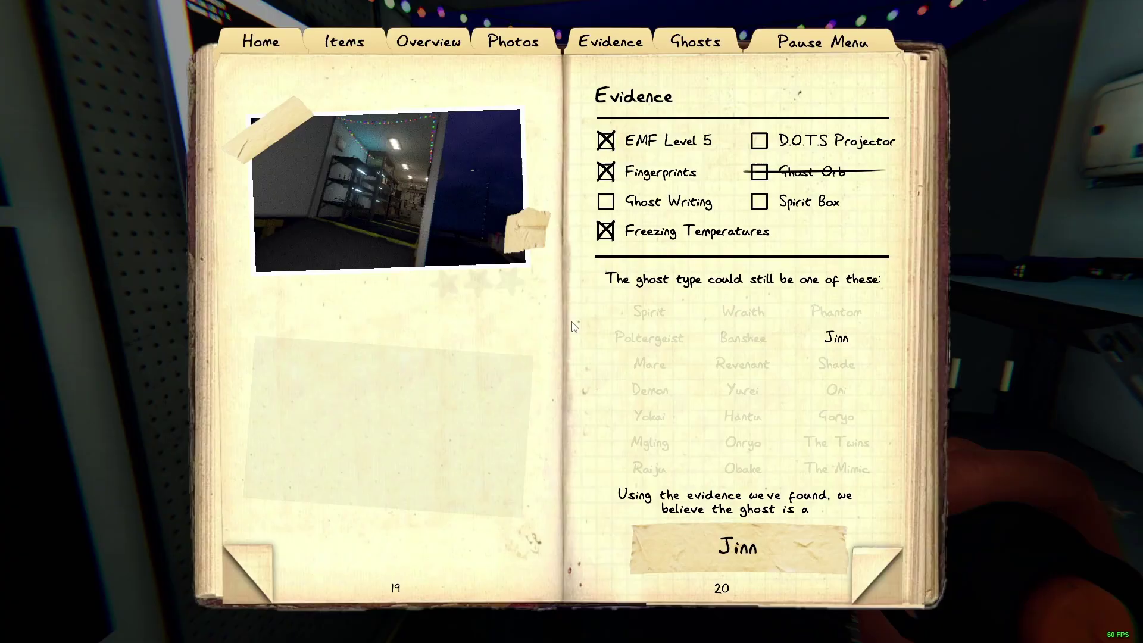
pyautogui.press('j')
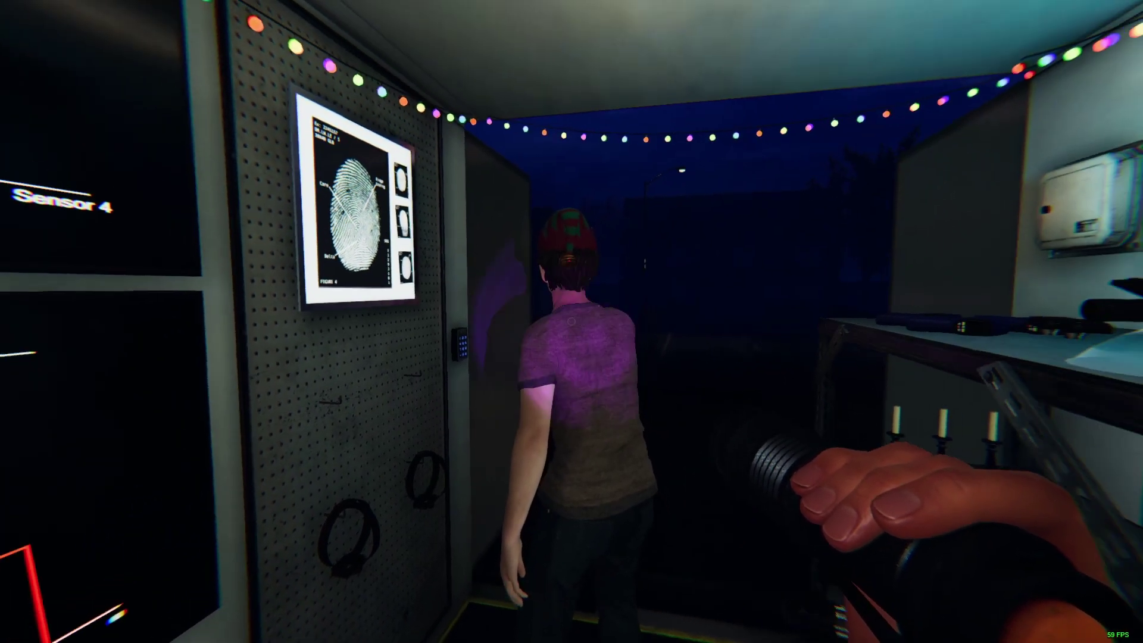
pyautogui.press('s')
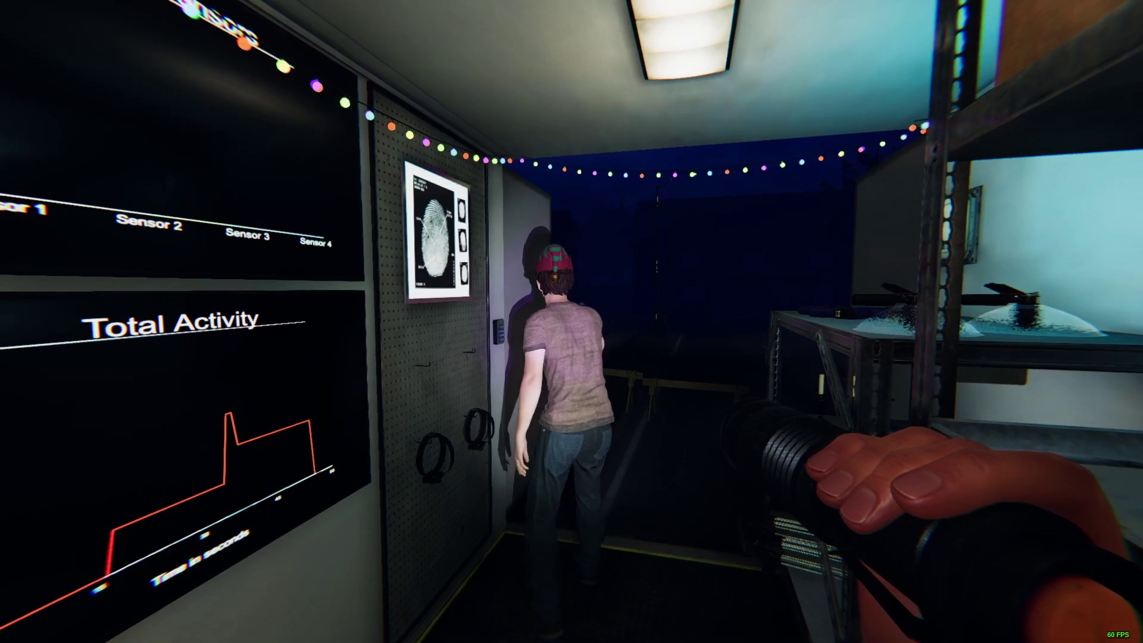
# - Turn the flashlight back on, then move past the $225 Jinn payment and 200 XP level-247 screens
pyautogui.press('t')
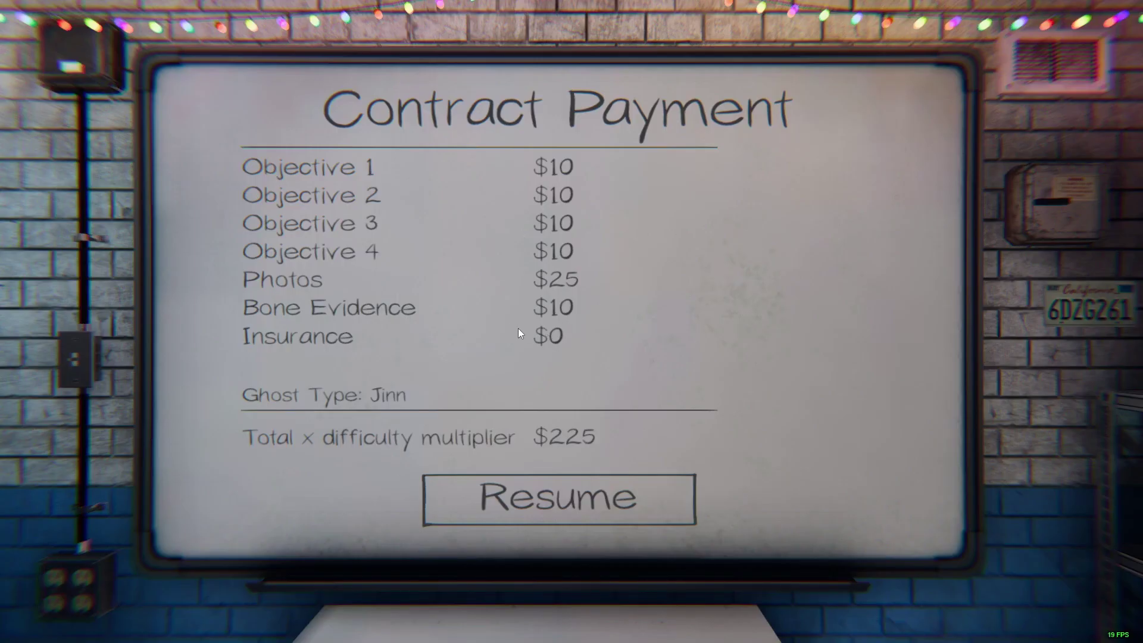
pyautogui.click(576, 505)
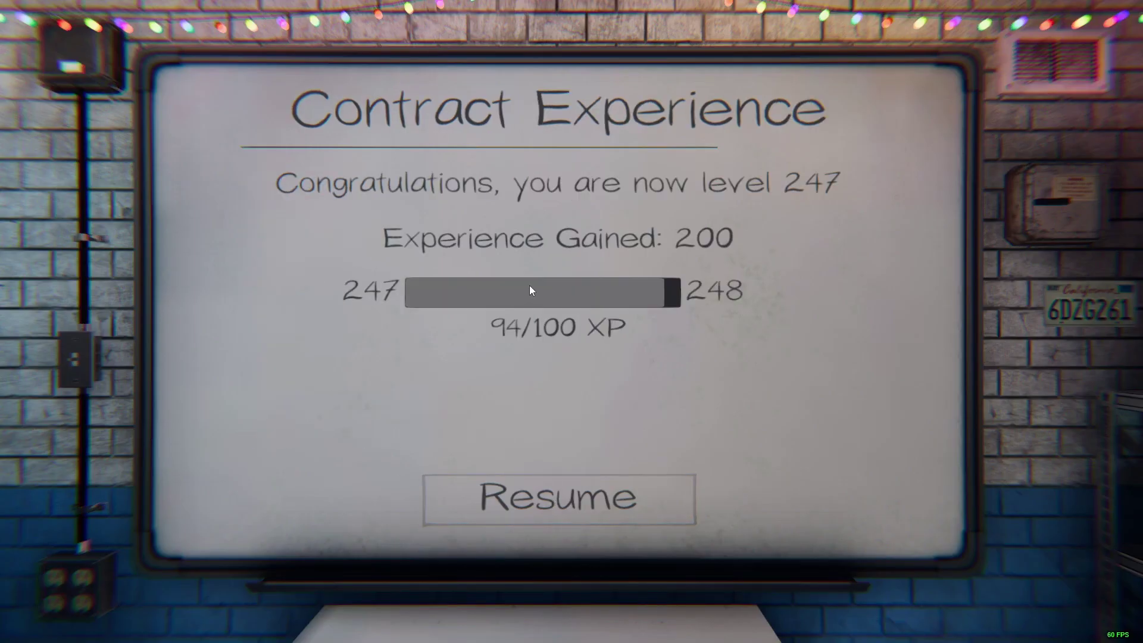
pyautogui.click(525, 485)
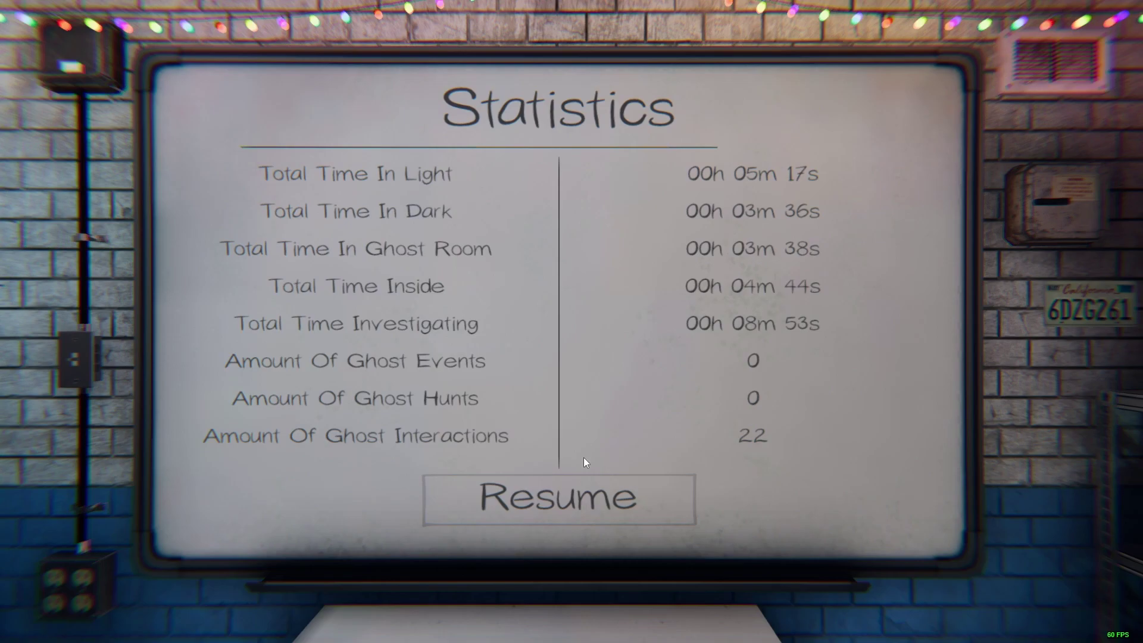